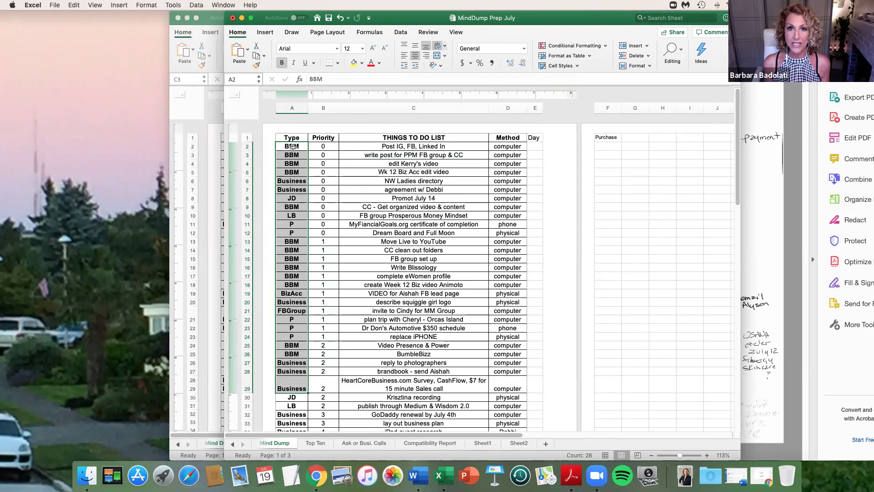
# Review the Type codes for the NW Ladies directory, July 14 promotion and Prosperous Money Mindset tasks
pyautogui.click(291, 180)
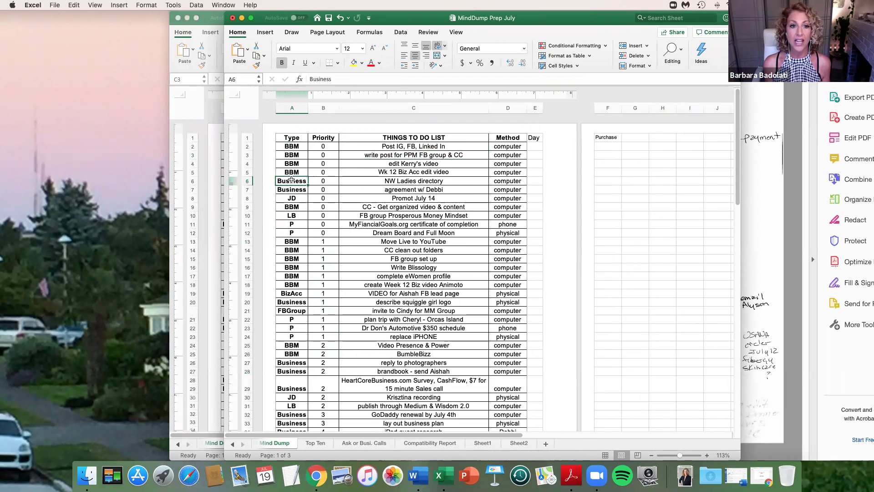
pyautogui.click(292, 199)
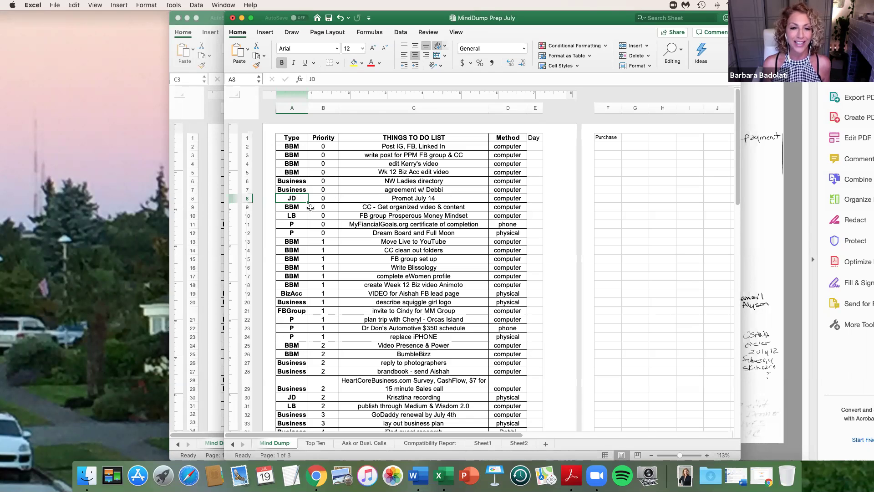
pyautogui.click(288, 214)
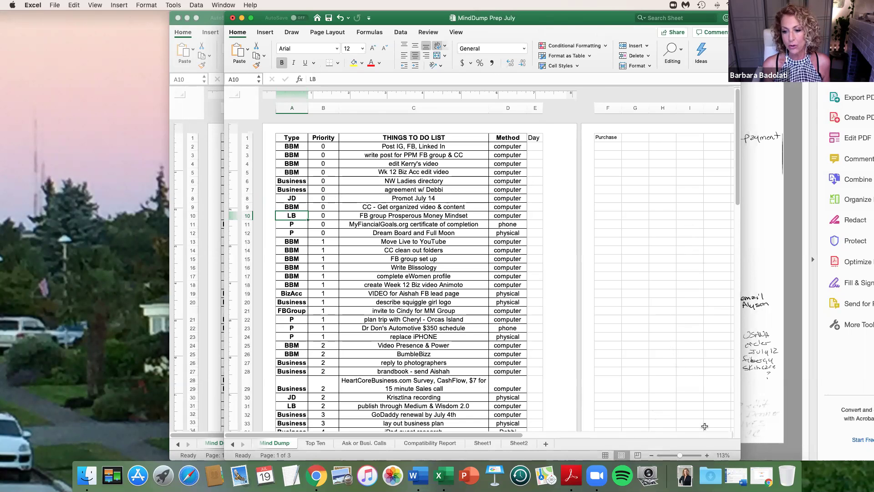
# Zoom the Mind Dump sheet to 235%, then reposition and widen the workbook window so the Method column shows
pyautogui.moveTo(677, 458); pyautogui.dragTo(690, 458)
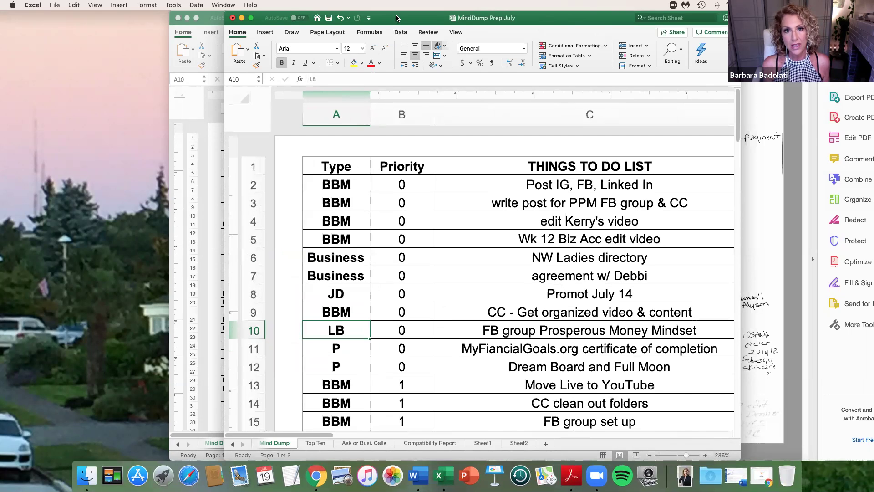
pyautogui.moveTo(396, 18); pyautogui.dragTo(264, 5)
pyautogui.moveTo(610, 64); pyautogui.dragTo(726, 62)
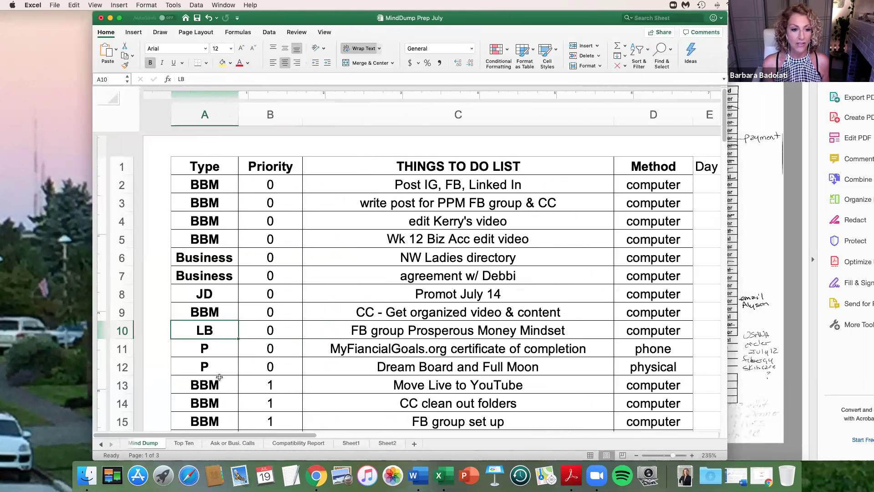
# Examine the to-do tasks and their Type codes, including the P tasks in rows 11 and 12 and BizAcc in row 19
pyautogui.scroll(-5, 416, 333)
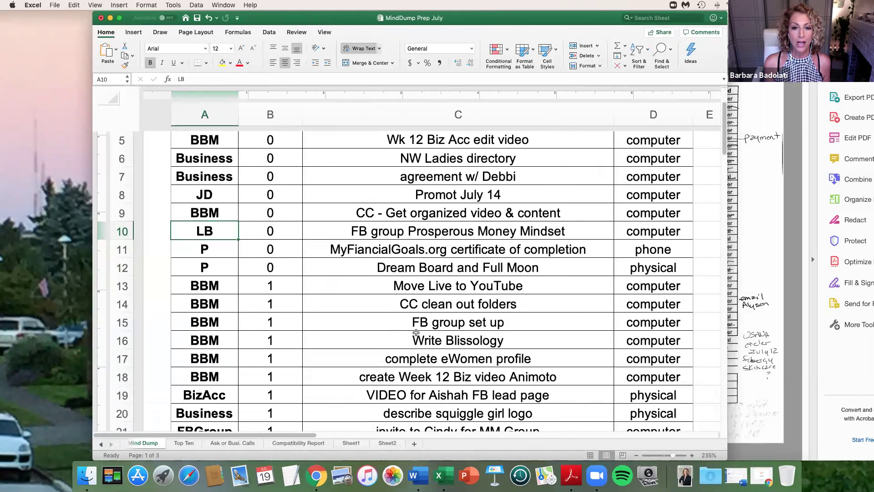
pyautogui.scroll(-2, 416, 333)
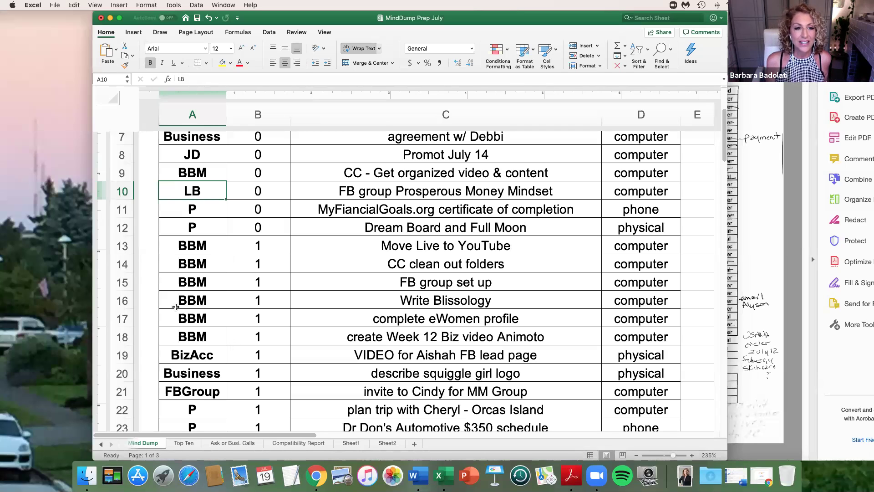
pyautogui.click(193, 209)
pyautogui.click(407, 205)
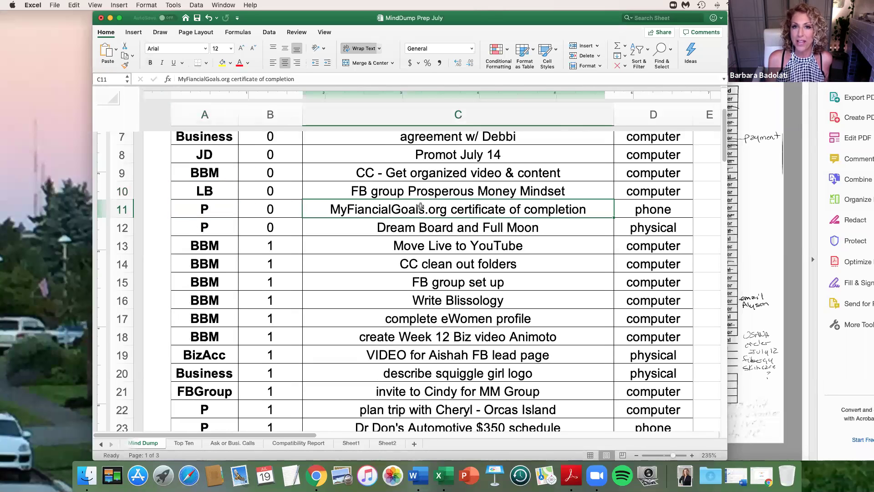
pyautogui.click(426, 229)
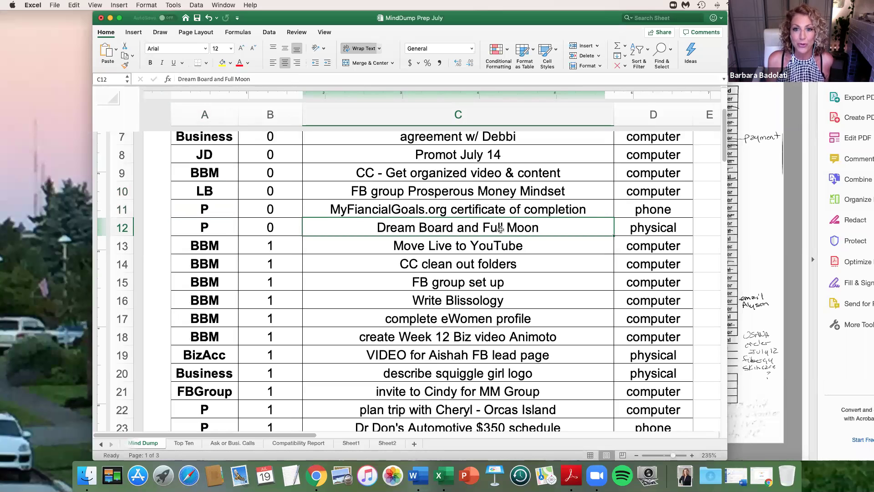
pyautogui.scroll(-5, 272, 262)
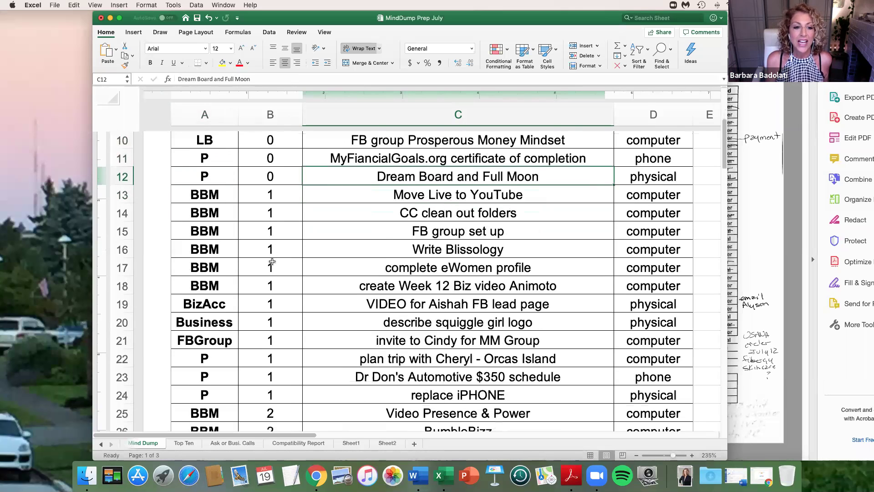
pyautogui.scroll(-4, 272, 262)
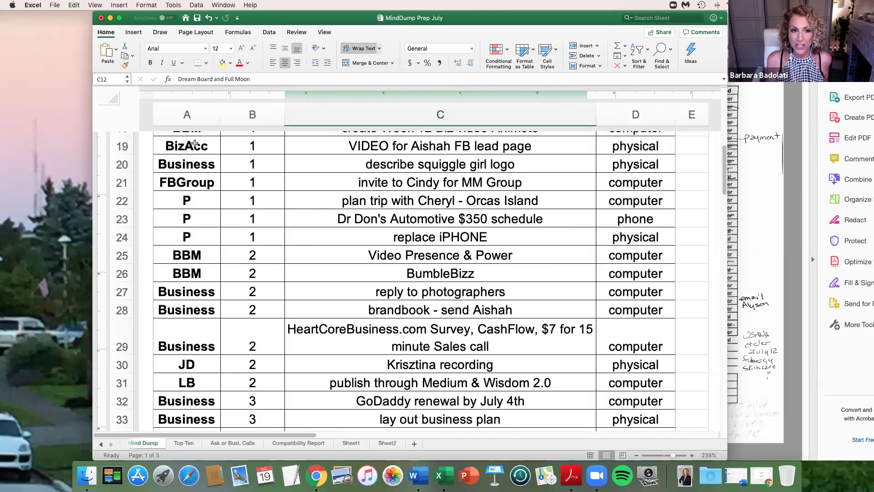
pyautogui.click(194, 144)
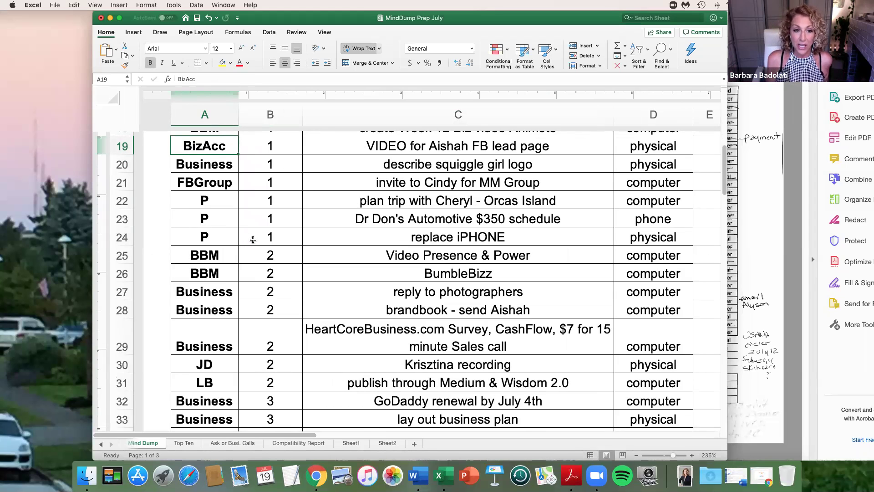
pyautogui.scroll(5, 213, 232)
pyautogui.scroll(10, 213, 231)
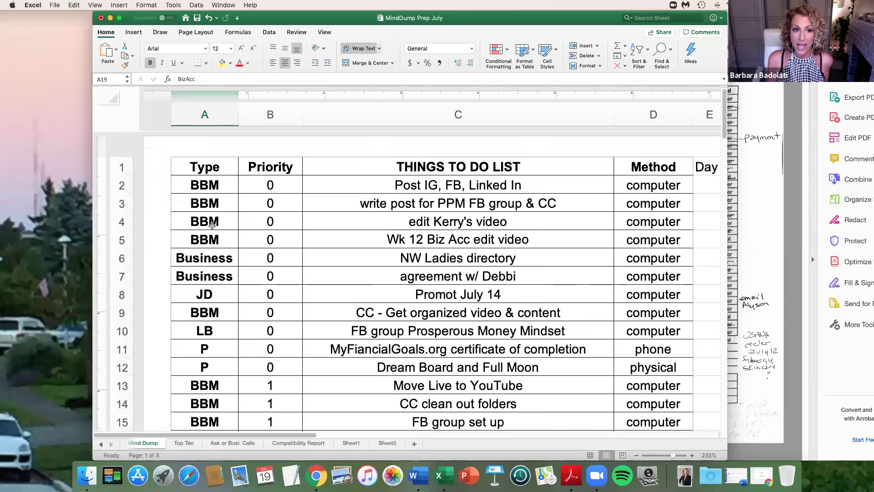
# Examine the Type and Priority headers and the priority key beneath the last task
pyautogui.click(193, 165)
pyautogui.click(263, 165)
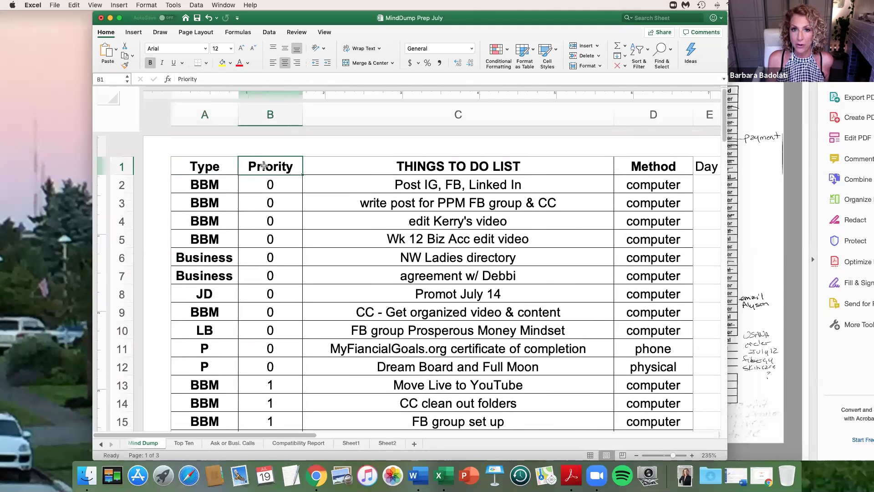
pyautogui.scroll(-15, 333, 212)
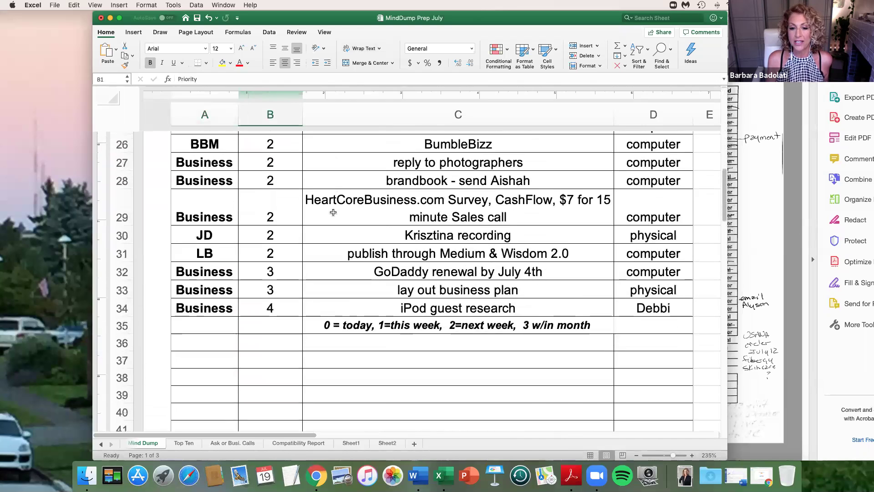
pyautogui.scroll(-3, 333, 213)
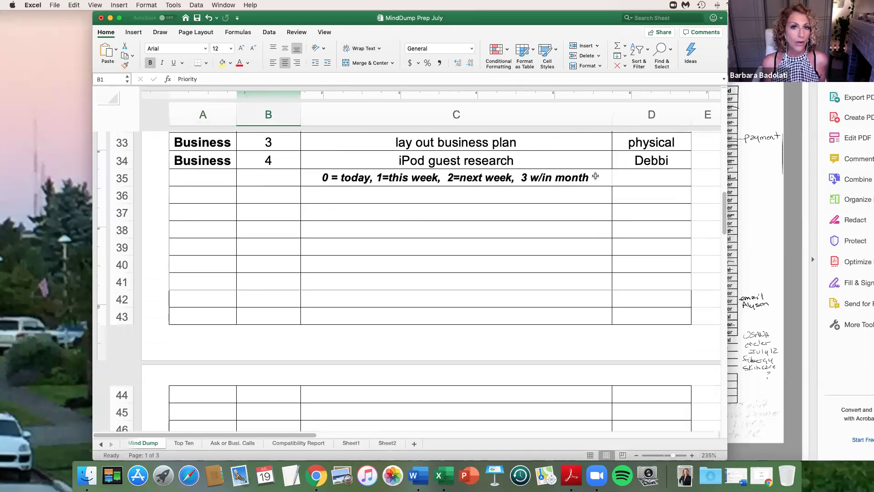
pyautogui.scroll(15, 517, 254)
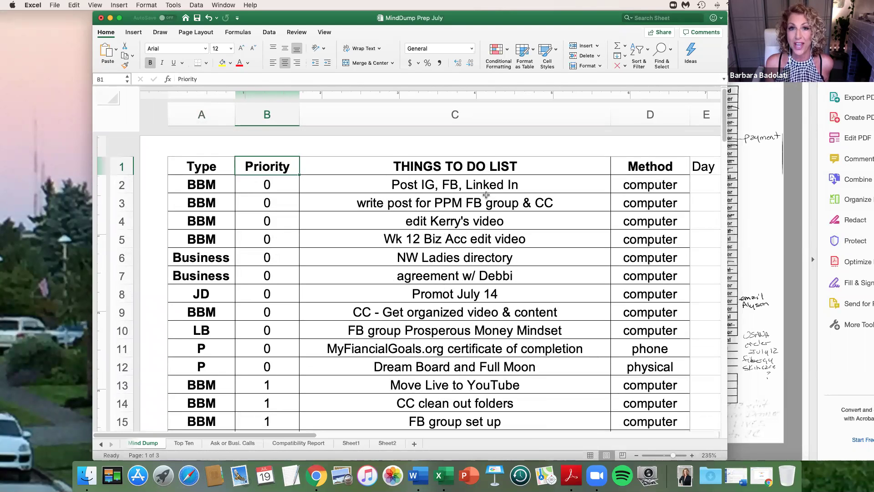
# Inspect the Method column by selecting the entries in D2:D10, and locate the Day header beside it
pyautogui.hscroll(8, 486, 195)
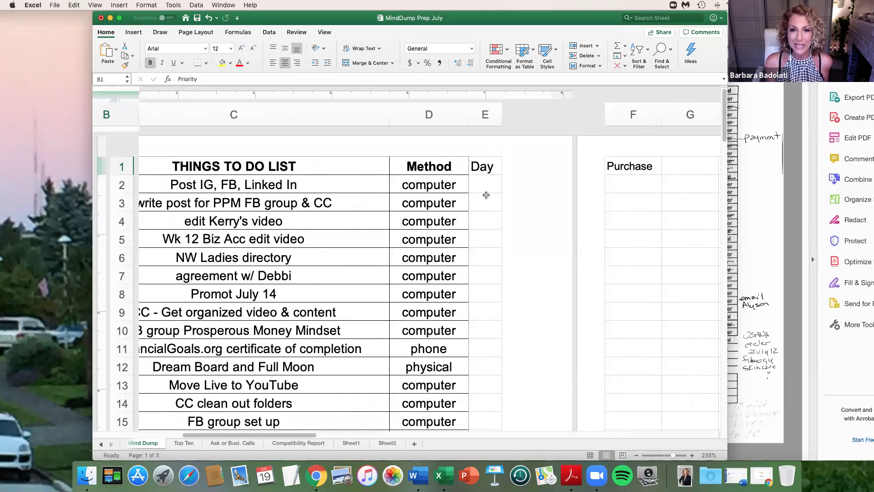
pyautogui.click(442, 165)
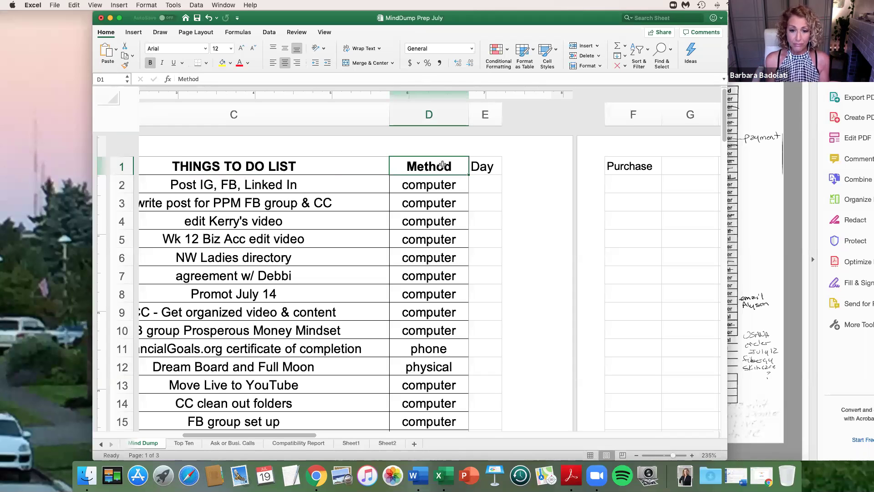
pyautogui.click(429, 188)
pyautogui.moveTo(428, 195); pyautogui.dragTo(438, 335)
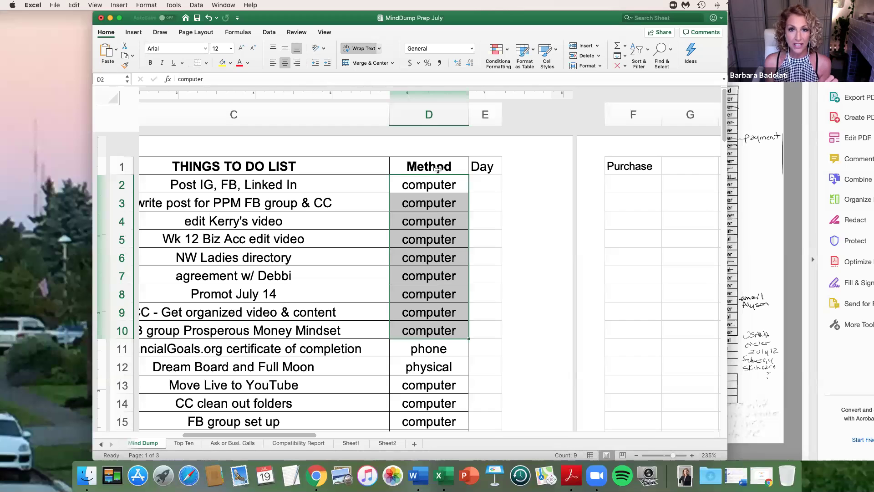
pyautogui.click(484, 169)
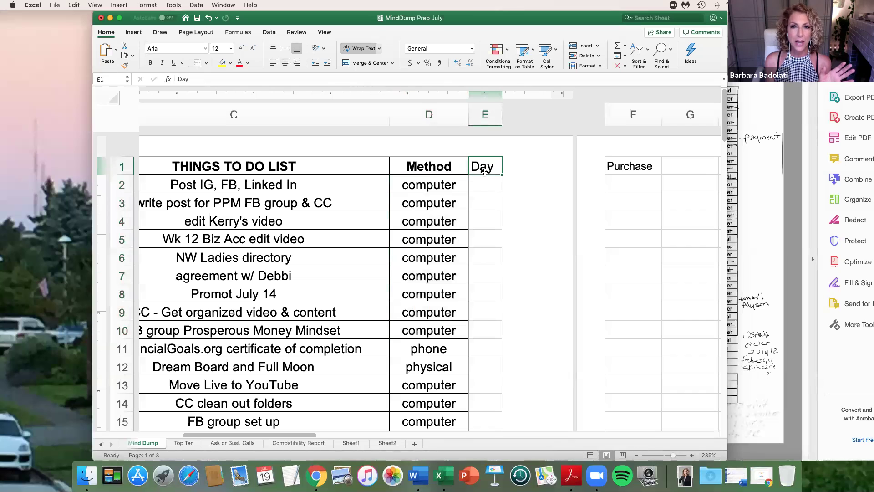
# Review the task list against the Day column, checking cells E2 through E4
pyautogui.hscroll(-5, 293, 335)
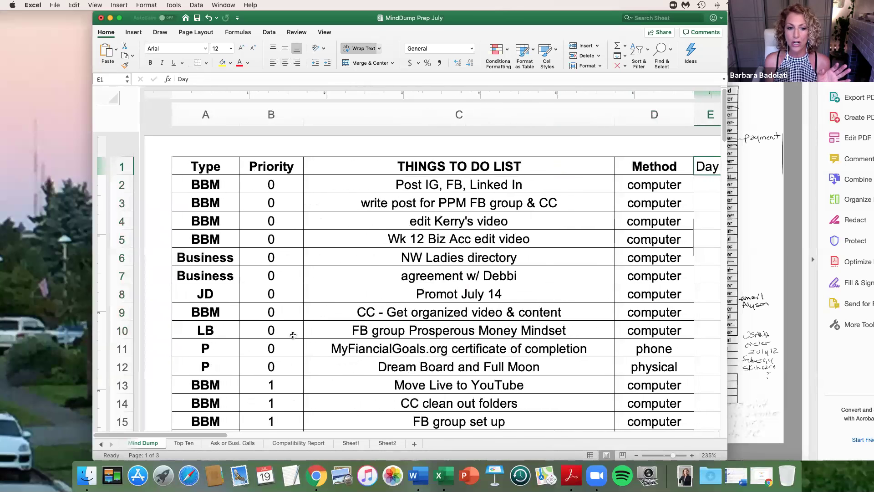
pyautogui.scroll(-6, 293, 336)
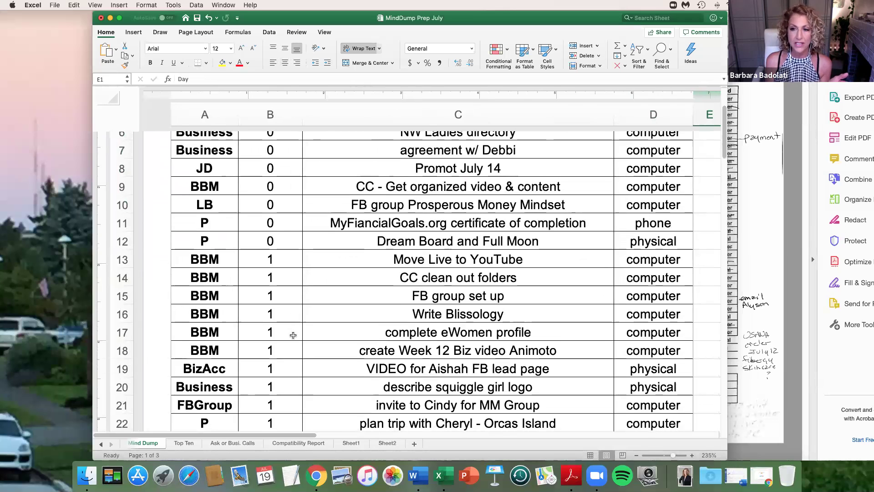
pyautogui.hscroll(10, 293, 335)
pyautogui.scroll(5, 293, 336)
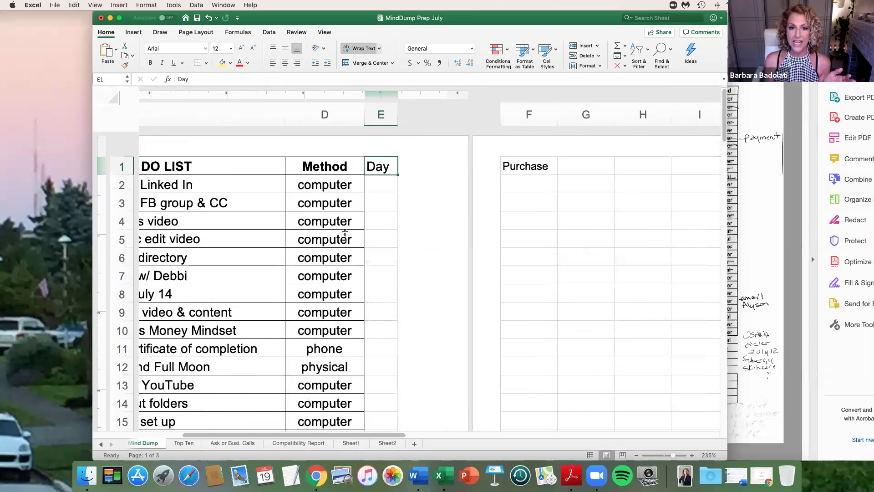
pyautogui.click(377, 188)
pyautogui.click(378, 206)
pyautogui.click(379, 223)
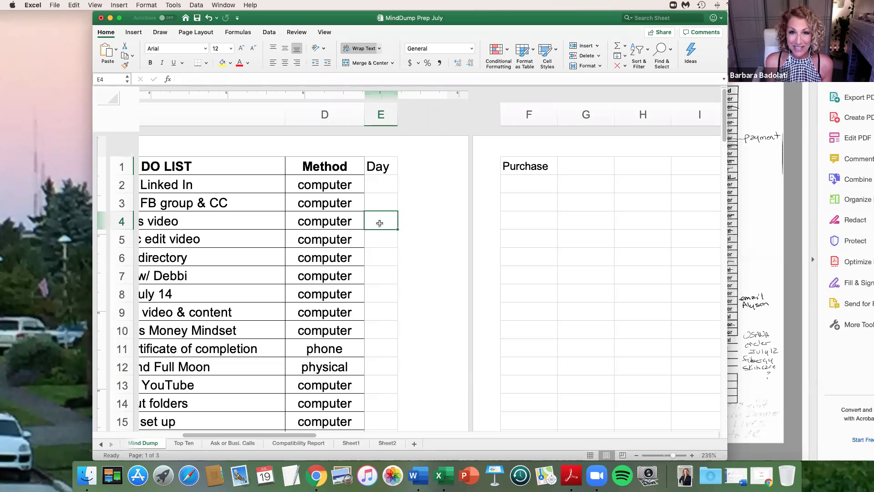
pyautogui.scroll(-2, 380, 223)
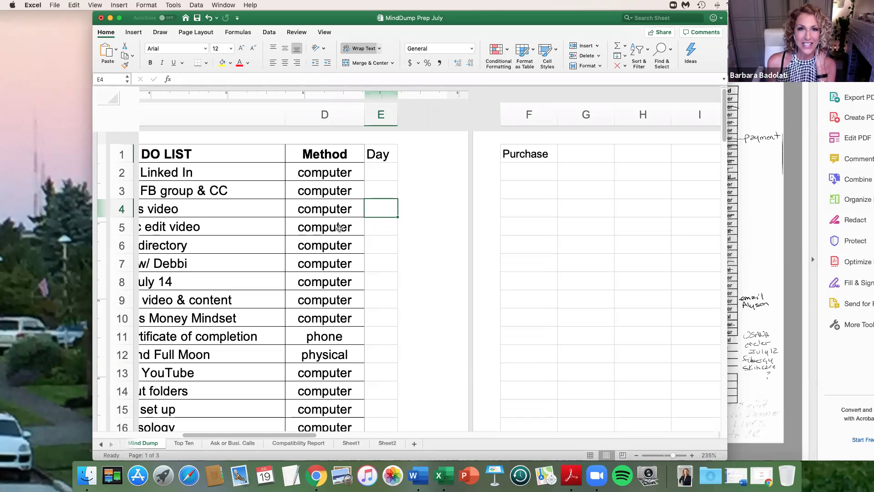
# Zoom the sheet out to 131% and review the tasks in C2:C16 and the Type codes in A2:A5 by selecting them
pyautogui.moveTo(673, 455); pyautogui.dragTo(666, 456)
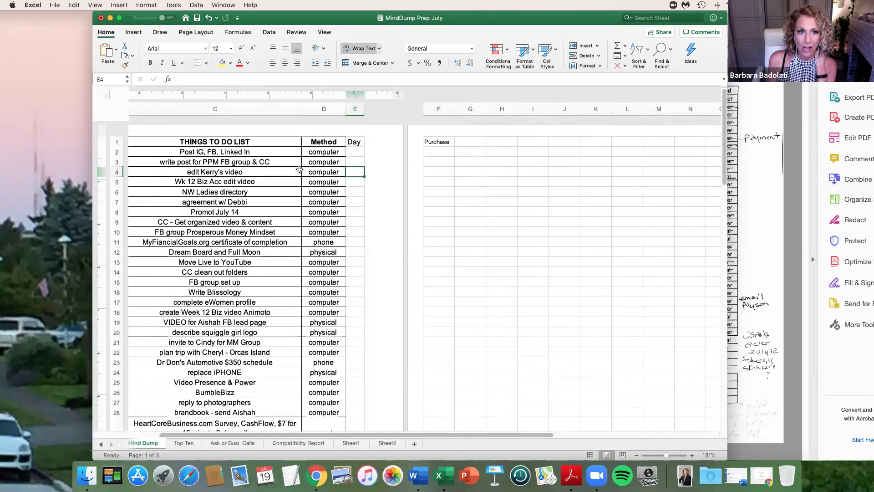
pyautogui.hscroll(-5, 302, 273)
pyautogui.moveTo(313, 292); pyautogui.dragTo(327, 149)
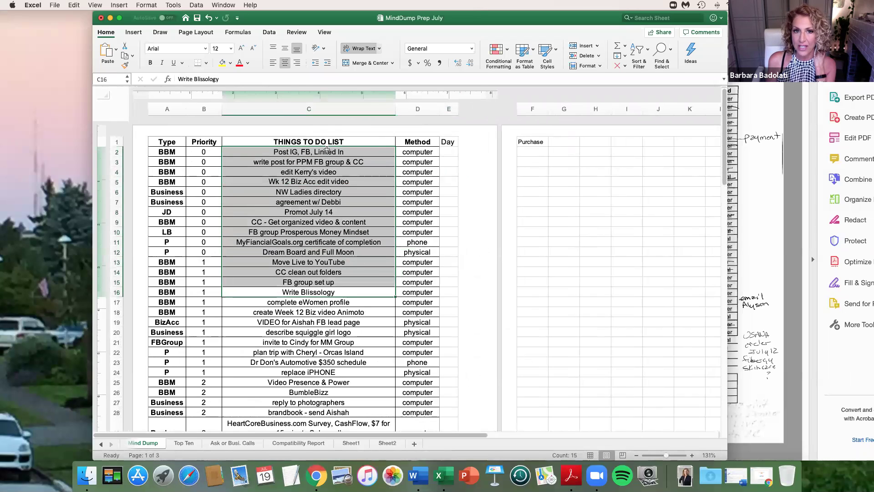
pyautogui.moveTo(168, 154); pyautogui.dragTo(170, 183)
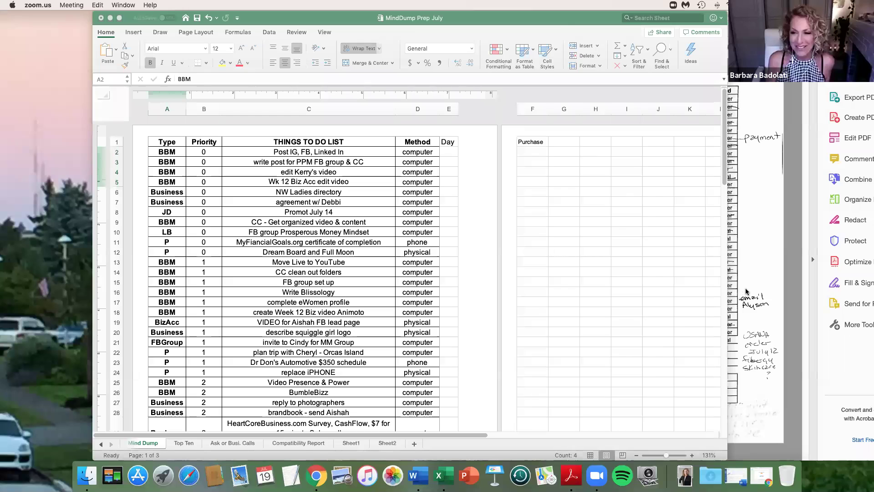
# Switch to the June Mind Dump PDF in Acrobat Reader, move its window over the workbook and zoom to 75.3%
pyautogui.click(747, 288)
pyautogui.moveTo(602, 17); pyautogui.dragTo(385, 17)
pyautogui.click(587, 446)
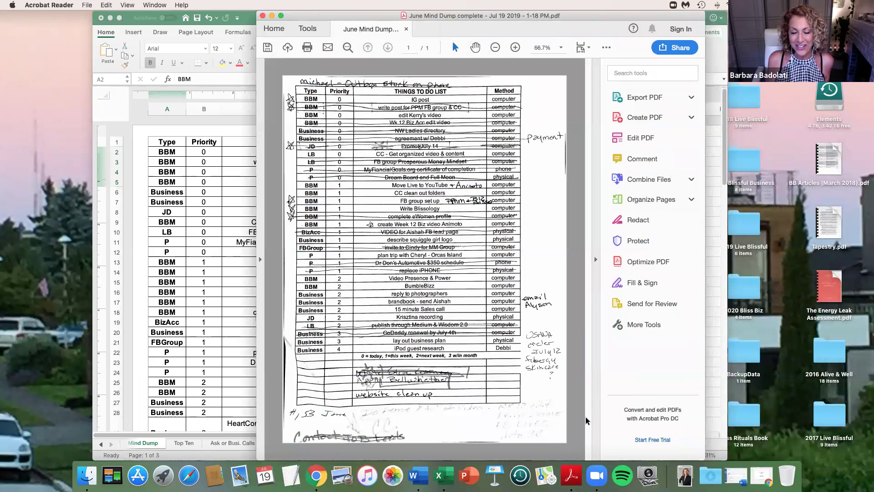
pyautogui.click(514, 49)
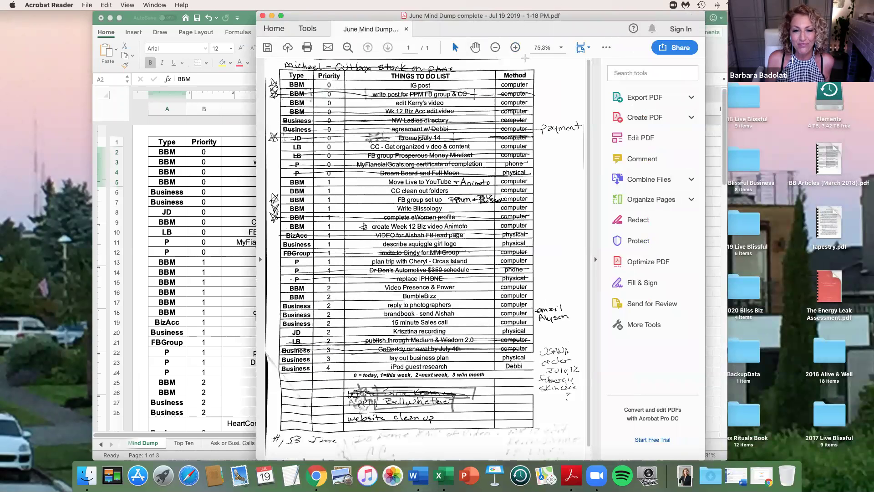
pyautogui.moveTo(311, 15); pyautogui.dragTo(267, 12)
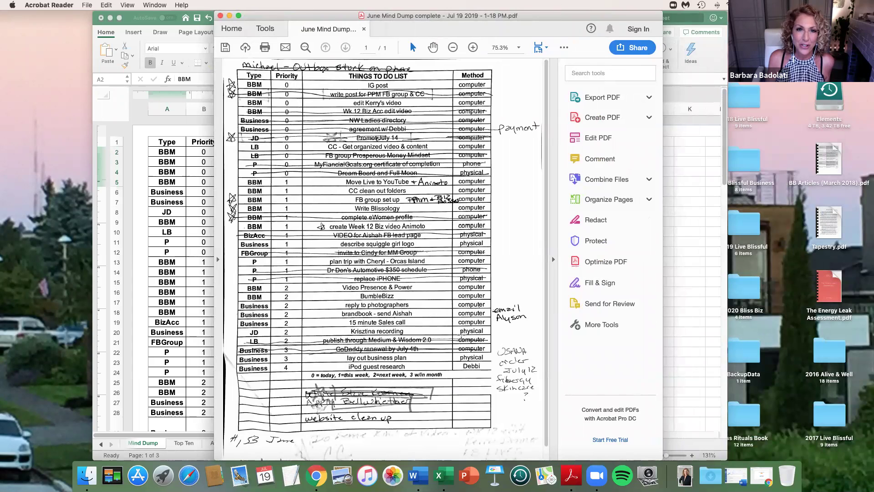
# Examine the handwritten notes and crossed-off tasks on the scanned June list, highlighting the page and clearing the selection
pyautogui.moveTo(243, 65); pyautogui.dragTo(388, 72)
pyautogui.moveTo(266, 79); pyautogui.dragTo(319, 96)
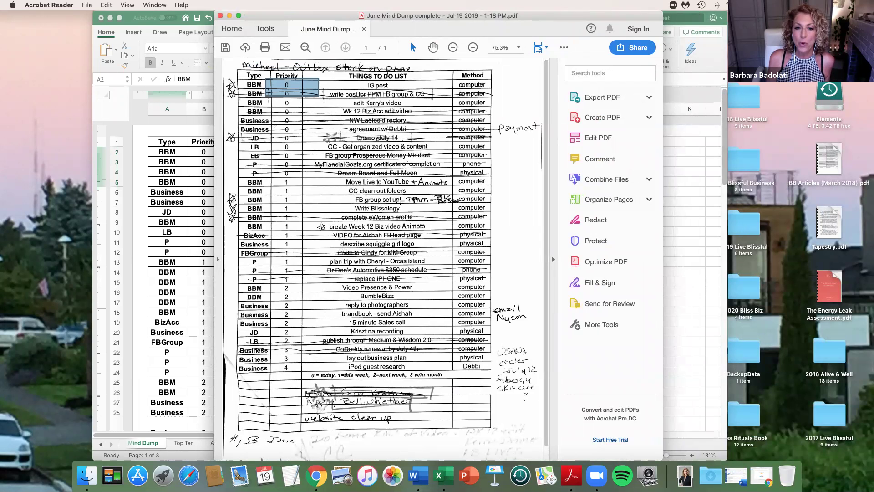
pyautogui.press('super+a')
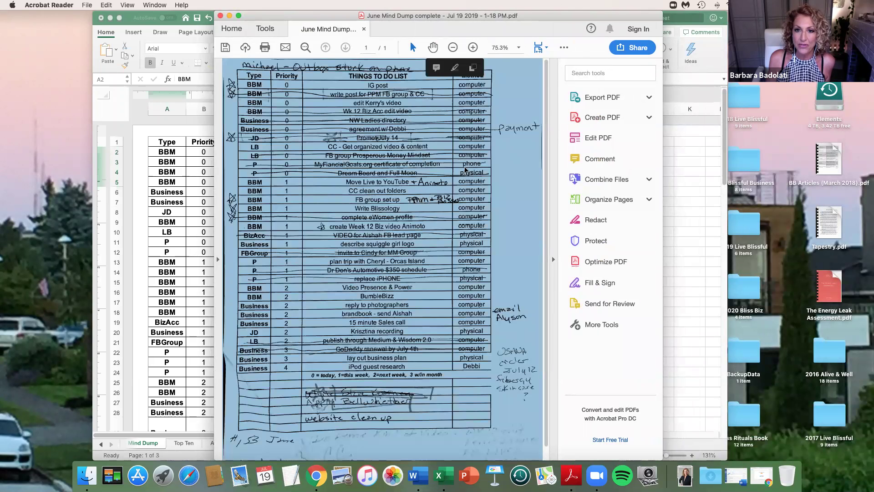
pyautogui.click(527, 130)
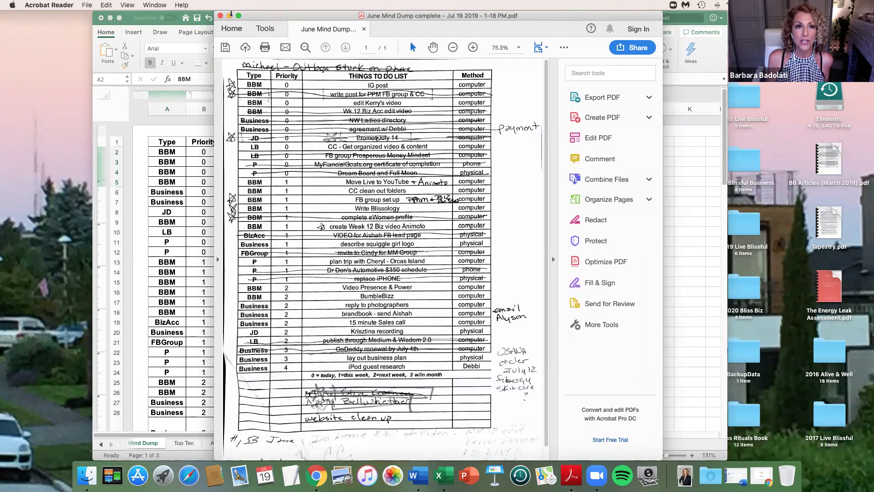
# Close the June Mind Dump PDF, return to the MindDump Prep July workbook and go over the first task's cells in row 2
pyautogui.click(220, 16)
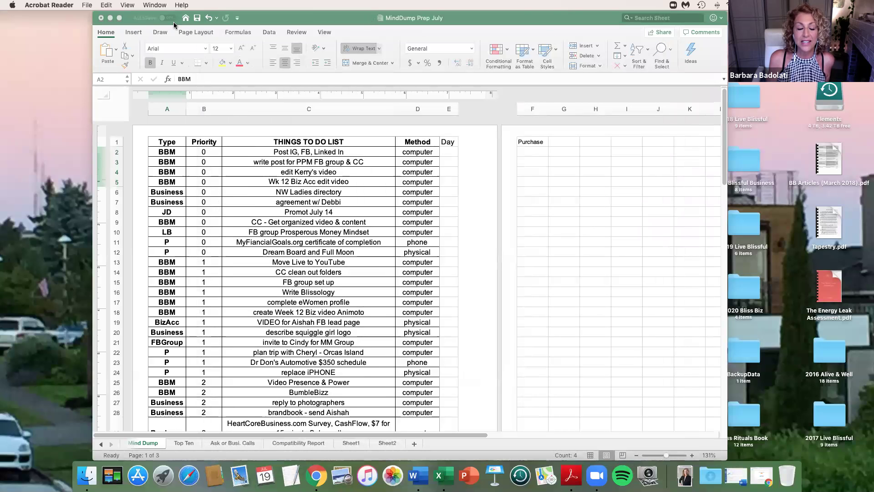
pyautogui.click(311, 17)
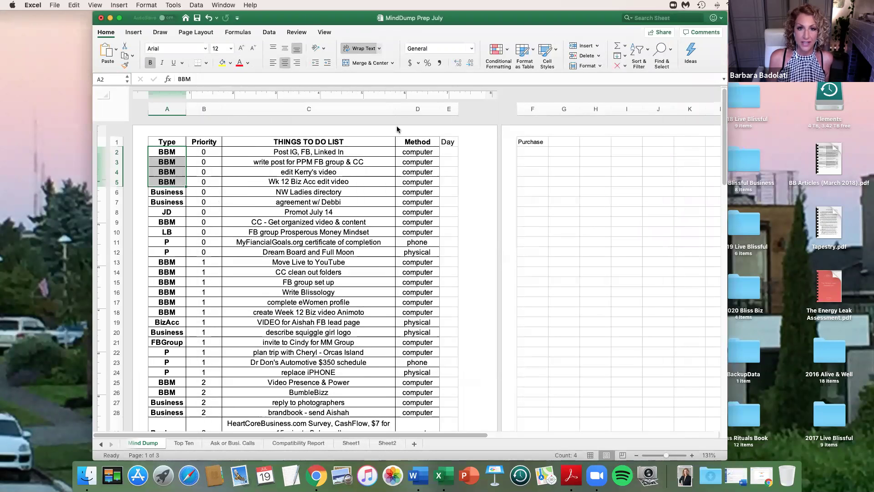
pyautogui.click(161, 151)
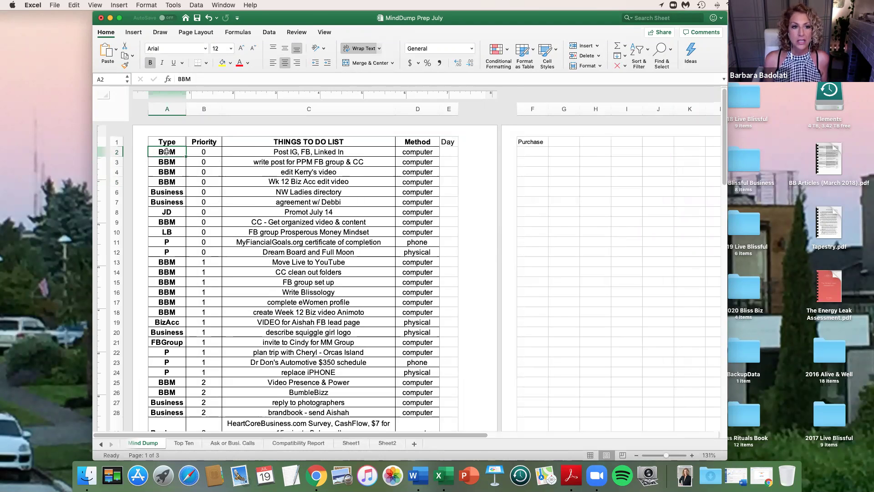
pyautogui.click(238, 152)
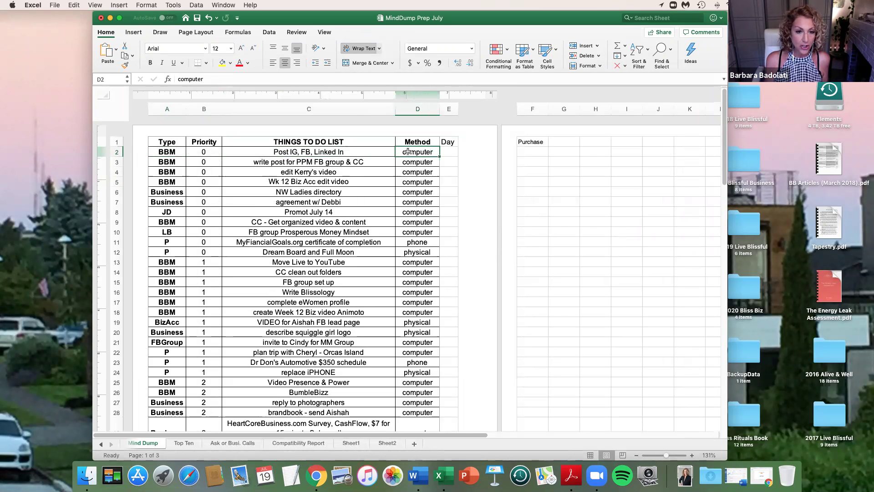
# Minimize the MindDump July2019 workbook and reposition the MindDump Prep July window on the desktop
pyautogui.moveTo(269, 13); pyautogui.dragTo(323, 20)
pyautogui.click(323, 20)
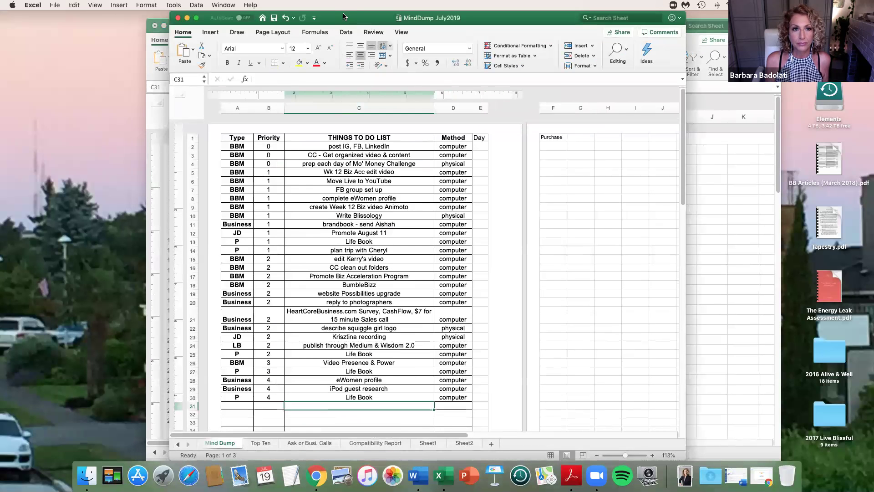
pyautogui.click(186, 18)
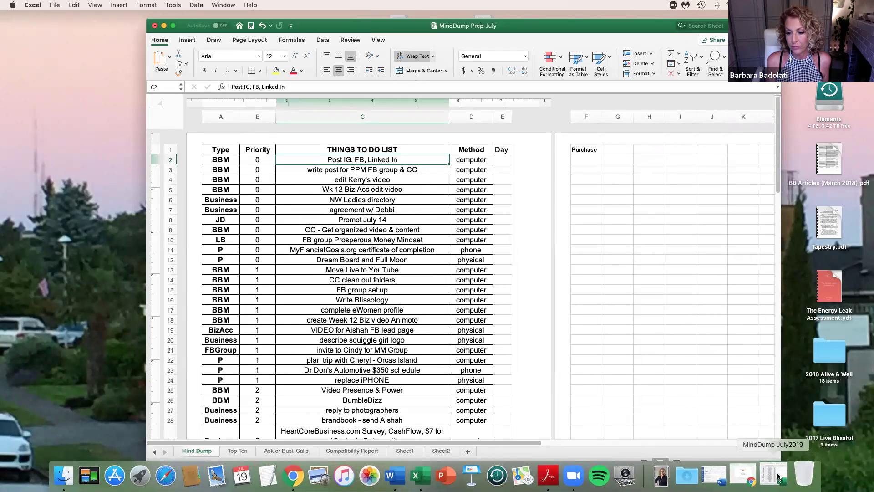
pyautogui.moveTo(314, 31)
pyautogui.mouseDown()
pyautogui.moveTo(300, 75)
pyautogui.moveTo(310, 30)
pyautogui.mouseUp()
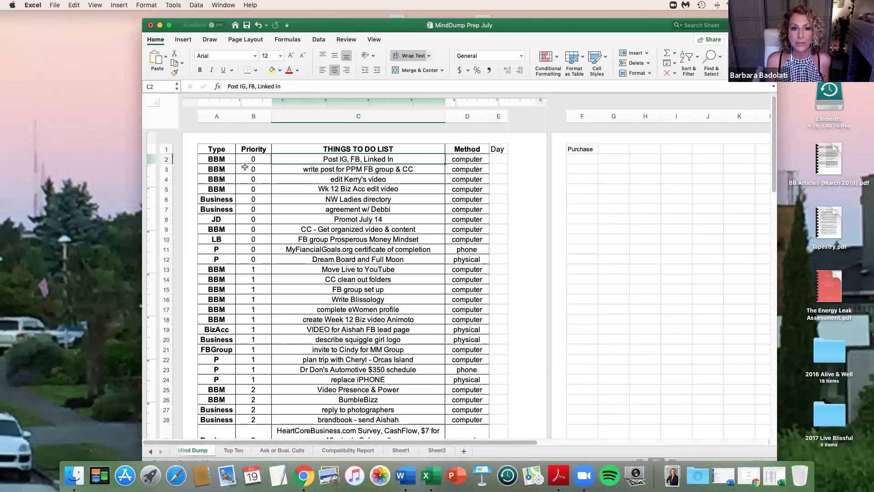
# Replace the task in C3 with "Prep mo' money challenge each day"
pyautogui.click(221, 170)
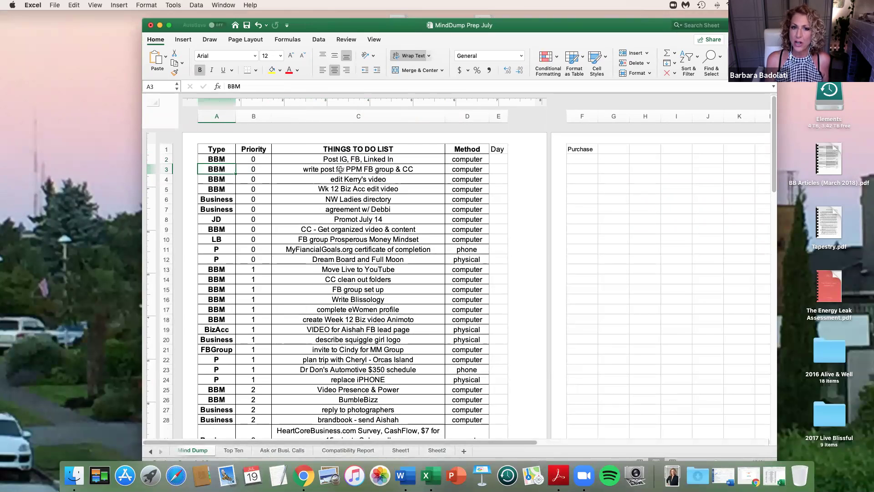
pyautogui.click(378, 170)
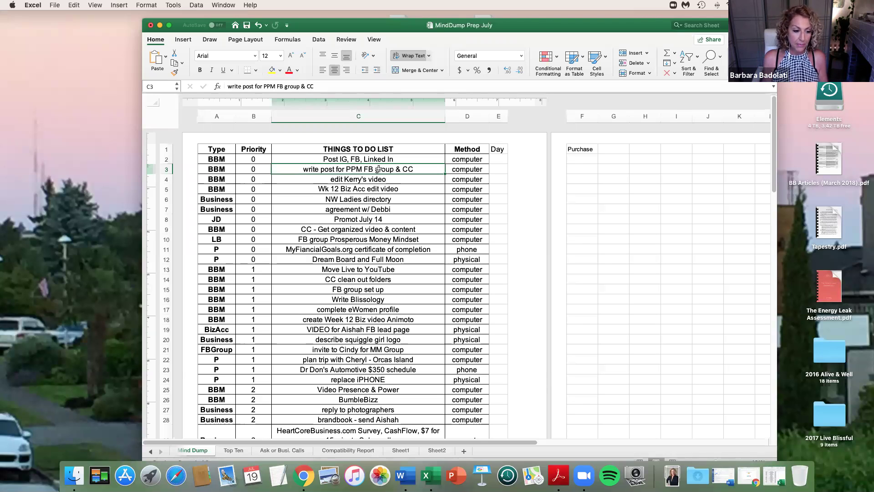
pyautogui.write('Pre')
pyautogui.write('p mo')
pyautogui.write("' money chall")
pyautogui.write('end')
pyautogui.write('e each d')
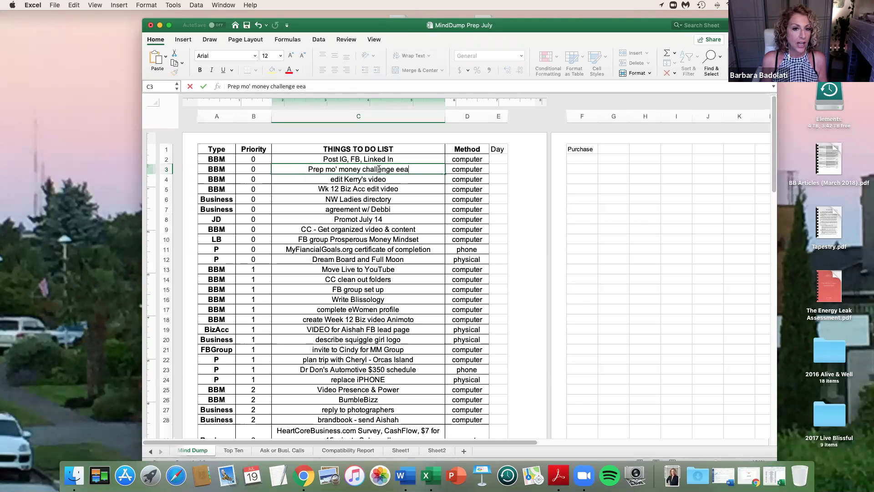
pyautogui.write('ay')
pyautogui.press('Tab')
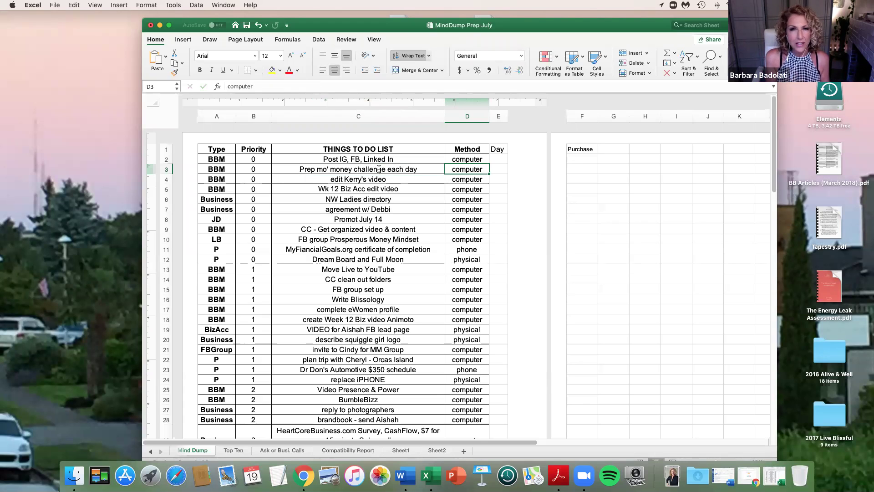
# Set the method in D3 for the money challenge task to "physical"
pyautogui.write('physc')
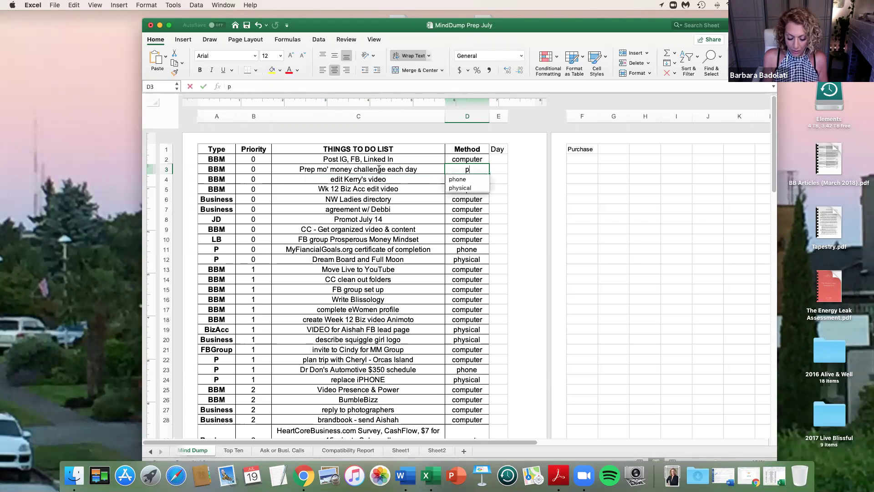
pyautogui.press('BackSpace')
pyautogui.write('i')
pyautogui.press('Tab')
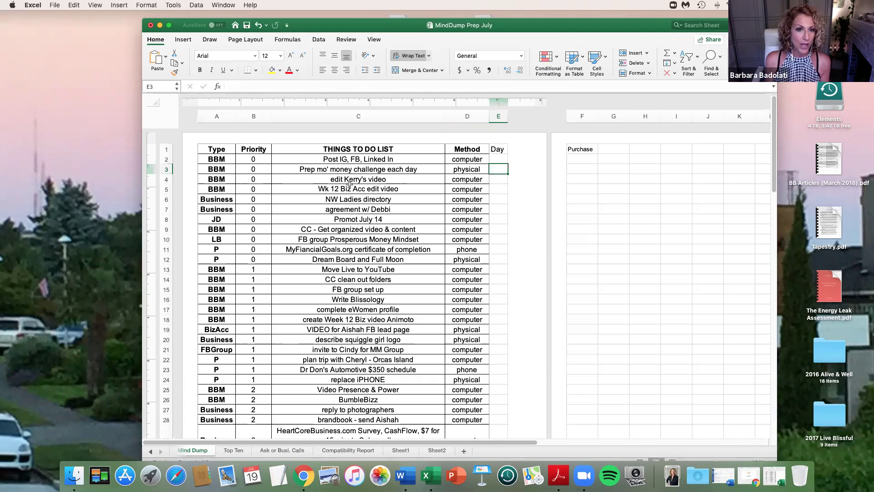
# Set the priority of the video editing task in row 4 to 2 and of the Wk 12 Biz Acc task in row 5 to 1
pyautogui.click(352, 182)
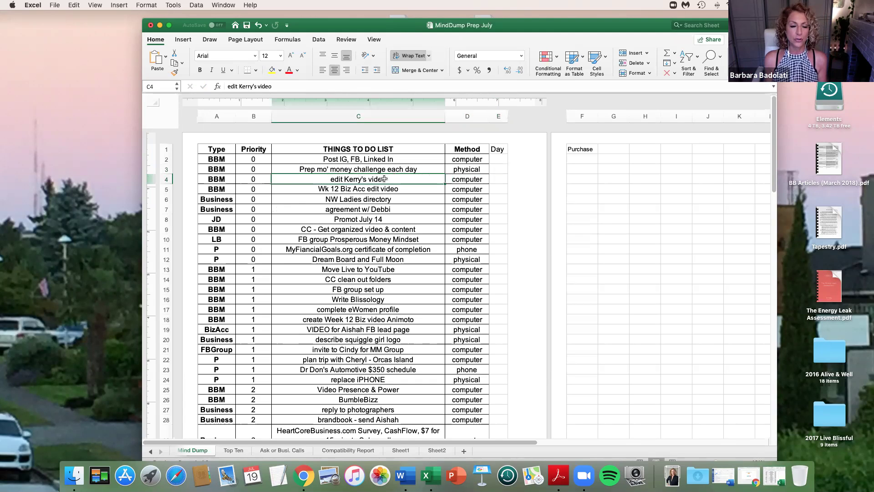
pyautogui.click(249, 178)
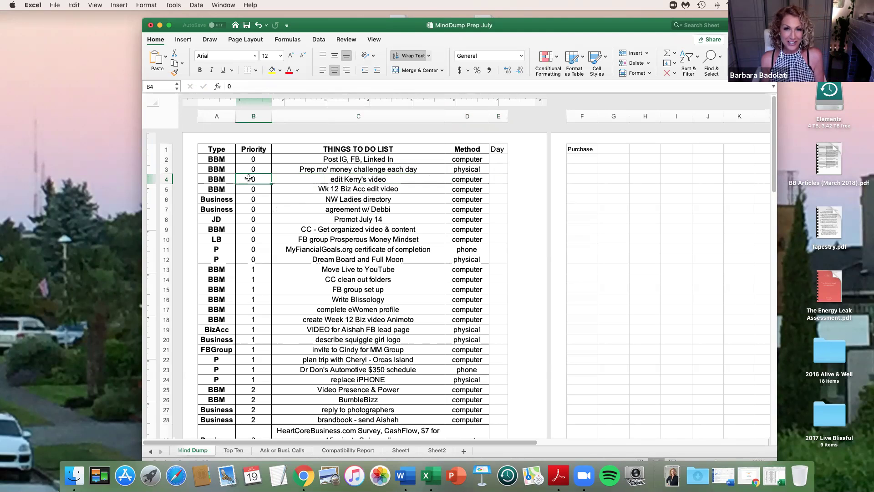
pyautogui.write('2')
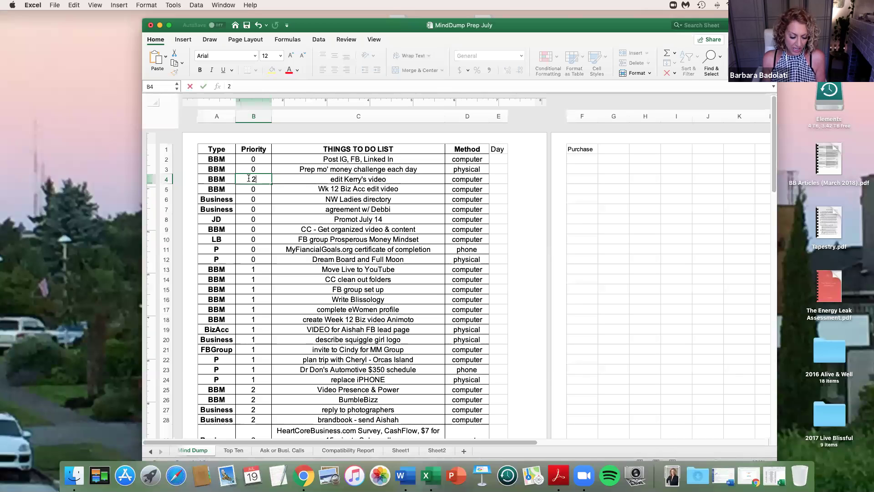
pyautogui.press('Tab')
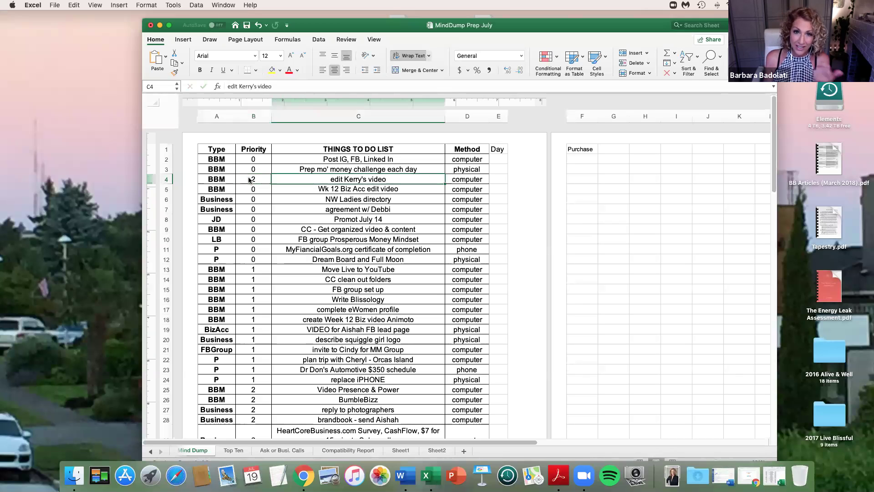
pyautogui.click(344, 188)
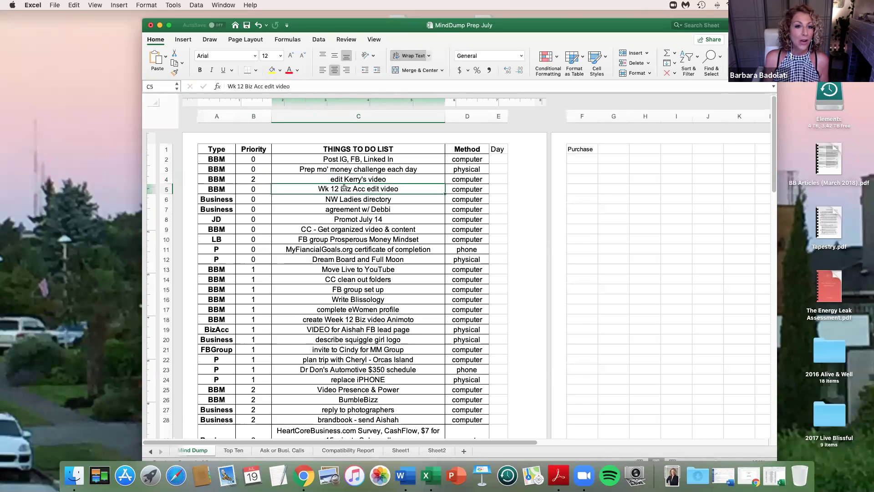
pyautogui.click(253, 188)
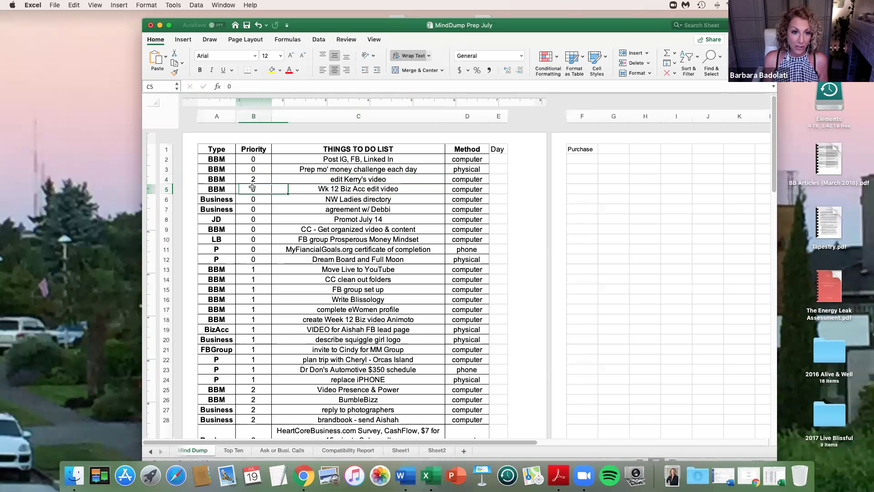
pyautogui.write('1')
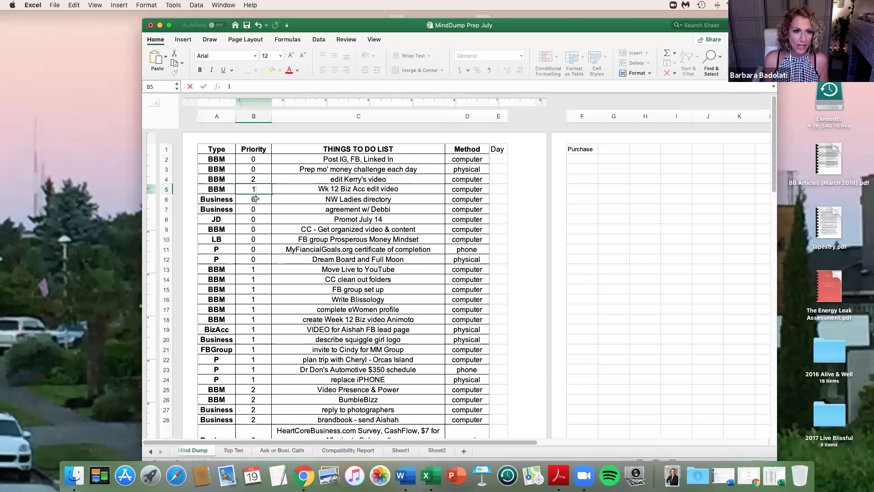
pyautogui.click(256, 199)
# Replace the task in C6 with "eWomen's Network profile" and set its priority to 1
pyautogui.click(335, 199)
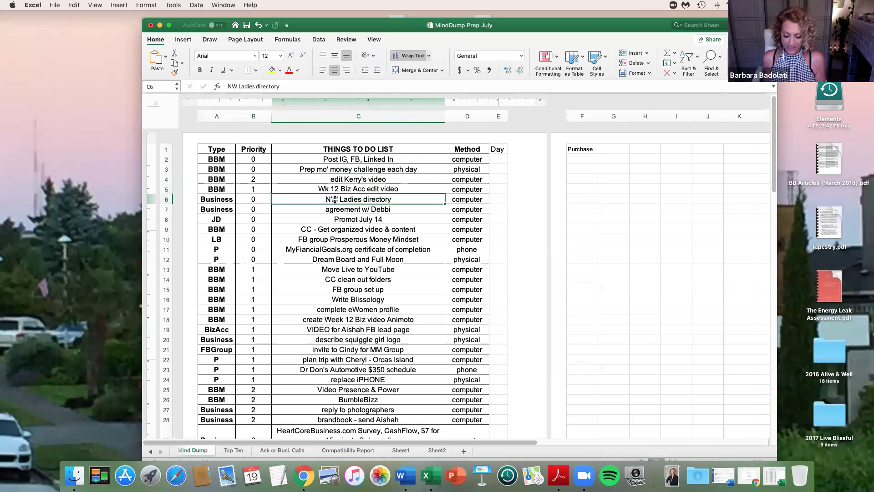
pyautogui.write('eWome')
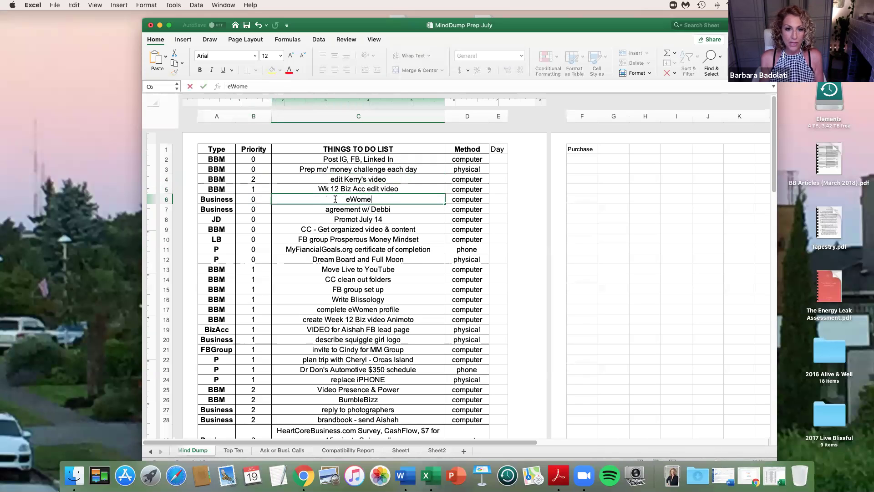
pyautogui.write("n's Netw")
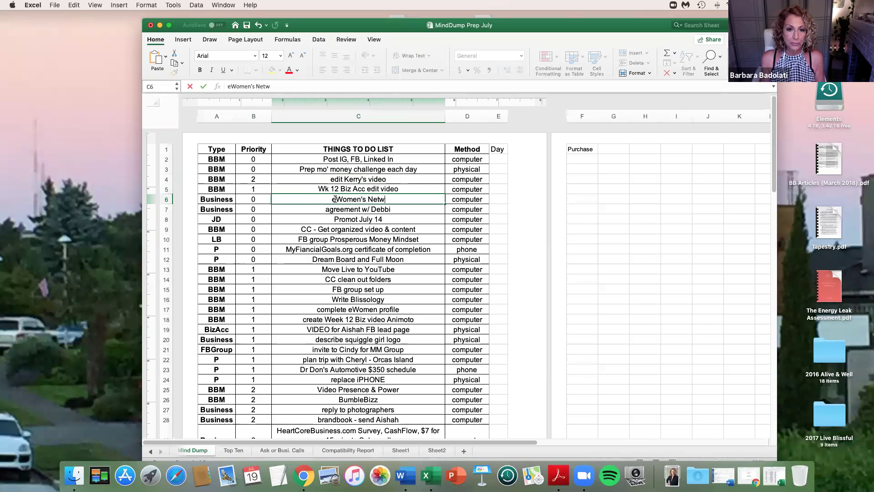
pyautogui.write('ork profile')
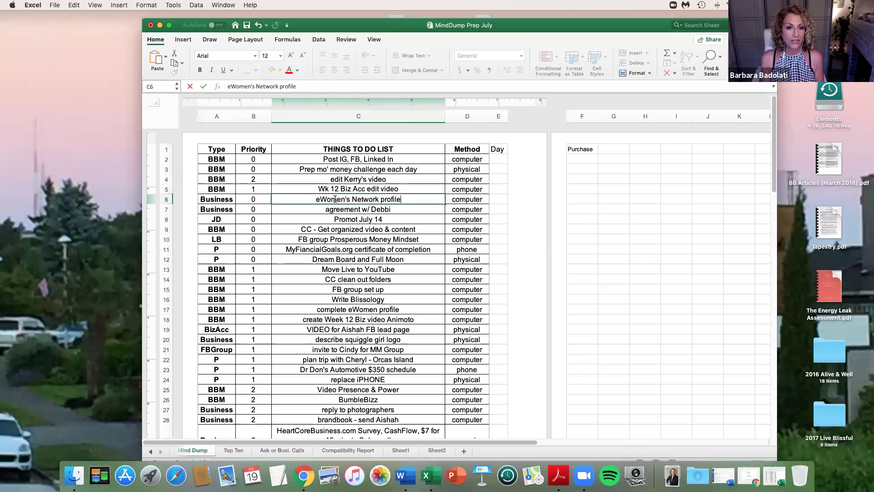
pyautogui.press('Tab')
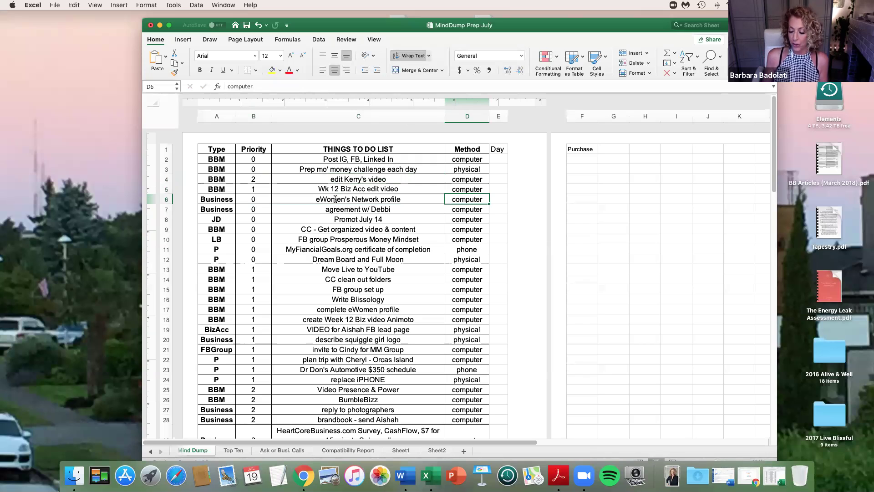
pyautogui.click(242, 200)
pyautogui.write('1')
pyautogui.press('Return')
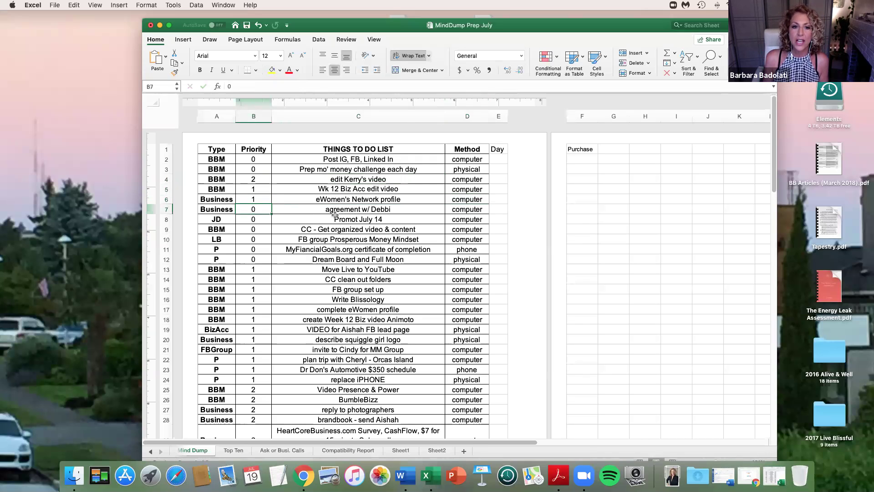
# Clear the agreement task from row 7 by emptying its task, method, type and priority cells
pyautogui.click(333, 208)
pyautogui.press('BackSpace')
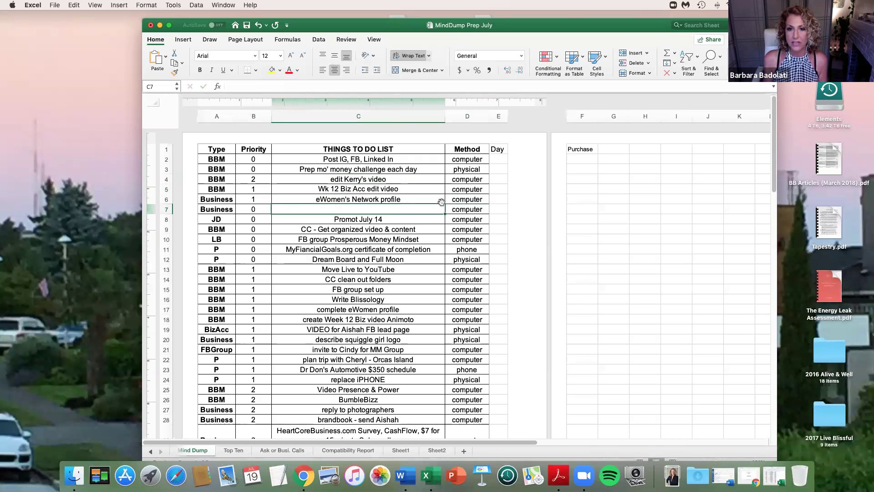
pyautogui.click(482, 209)
pyautogui.press('BackSpace')
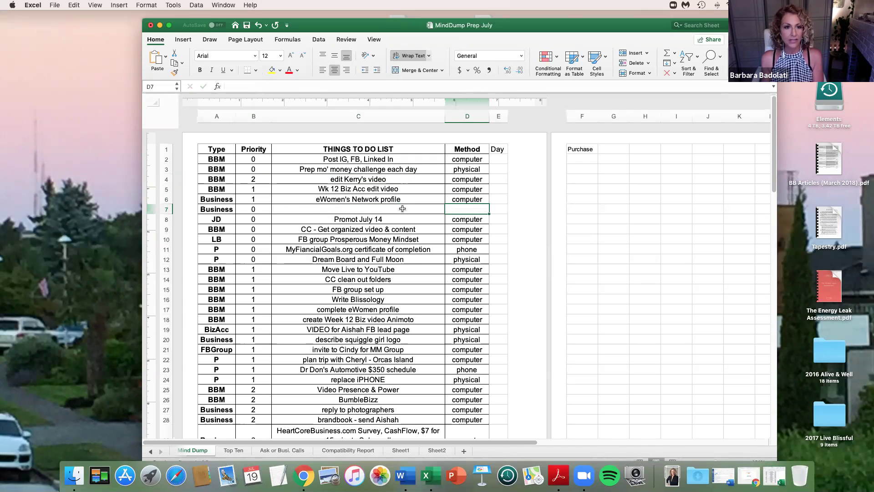
pyautogui.click(234, 210)
pyautogui.press('BackSpace')
pyautogui.click(239, 211)
pyautogui.press('BackSpace')
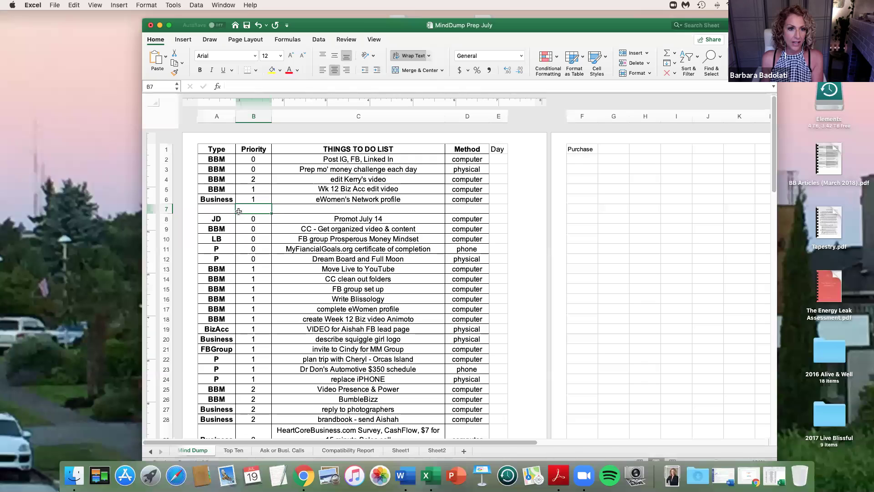
# Change the JD task in C8 to "Promote August 11" and set its priority to 2
pyautogui.click(370, 219)
pyautogui.click(246, 86)
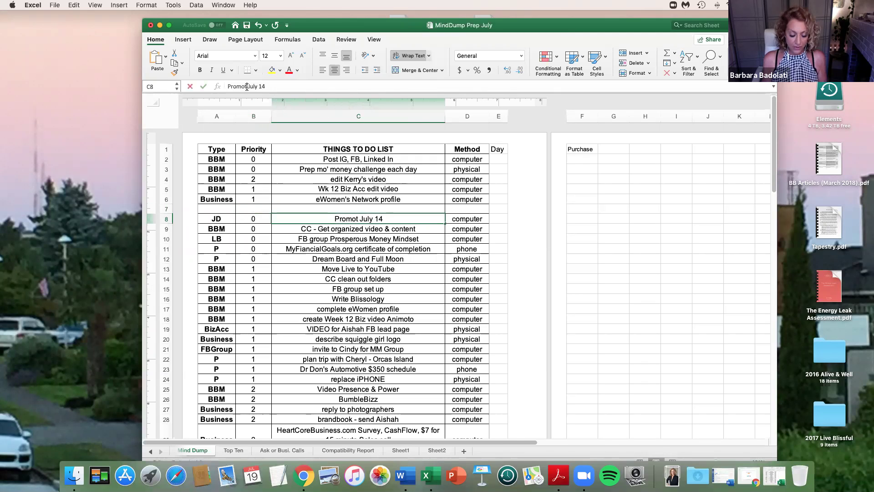
pyautogui.write('e')
pyautogui.moveTo(269, 86); pyautogui.dragTo(250, 87)
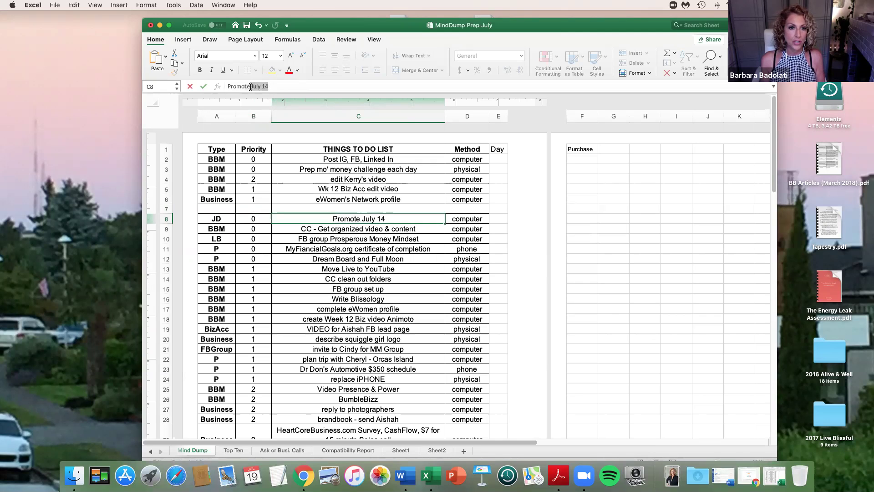
pyautogui.press('BackSpace')
pyautogui.write('A')
pyautogui.press('BackSpace')
pyautogui.write('August 11')
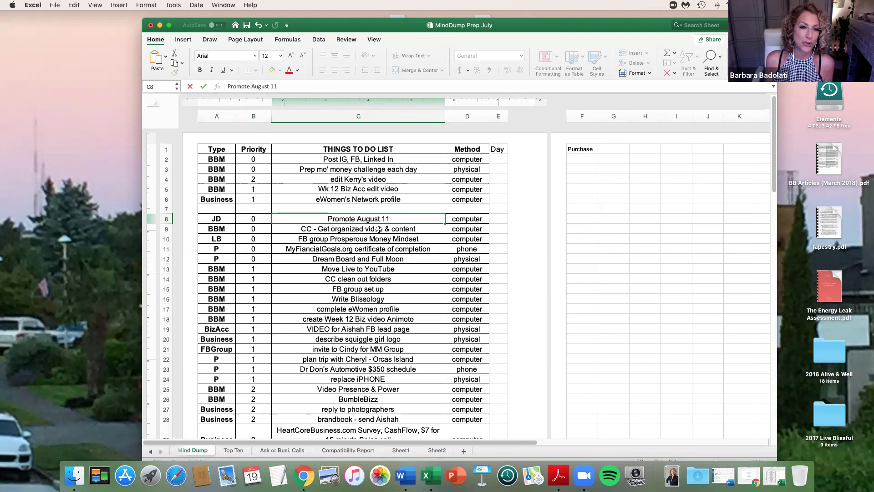
pyautogui.press('Tab')
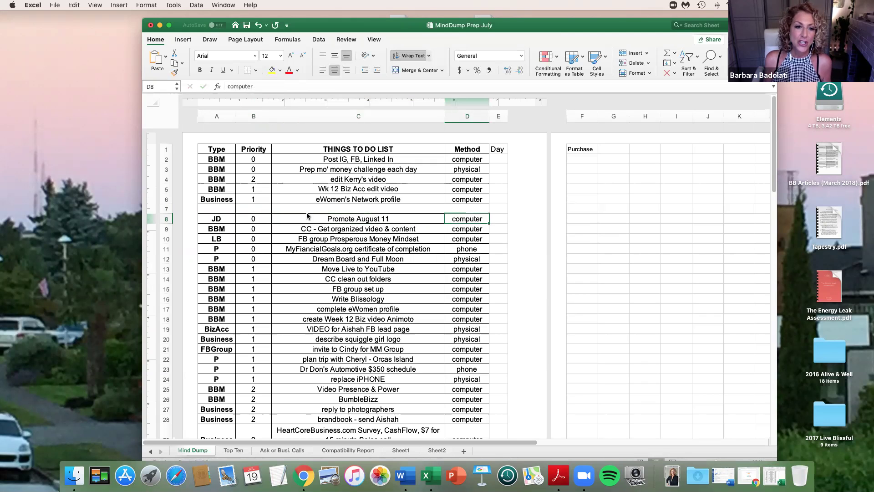
pyautogui.click(246, 217)
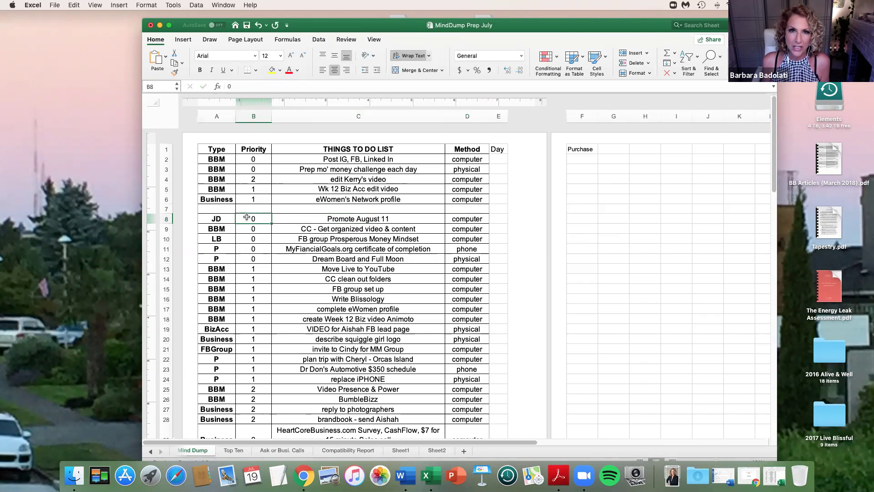
pyautogui.write('2')
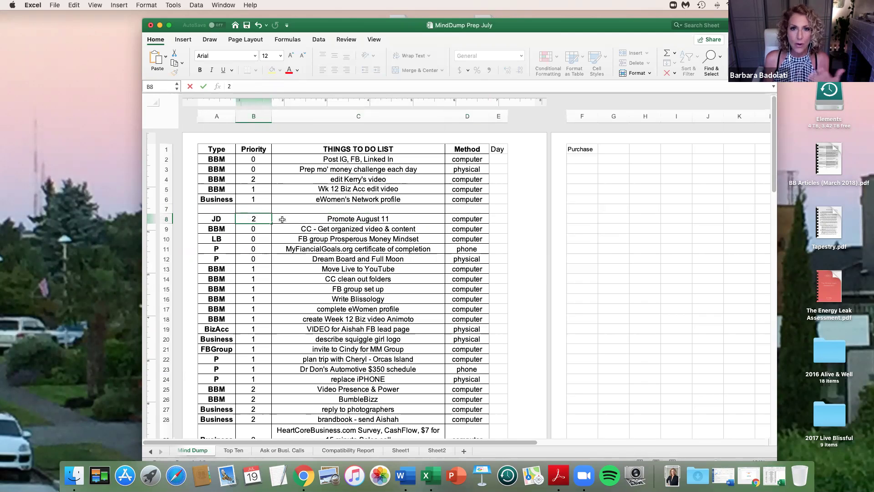
# Complete the priority entry in B8 and shift the workbook window up and to the left
pyautogui.click(356, 249)
pyautogui.click(273, 289)
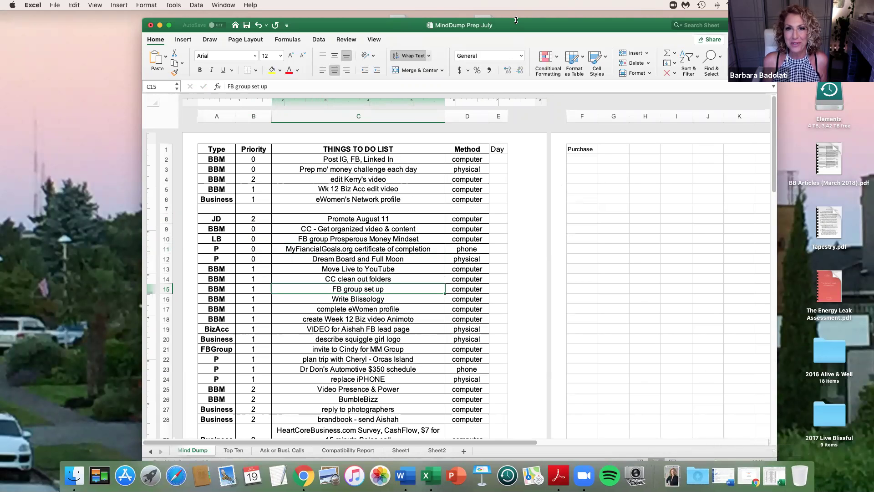
pyautogui.moveTo(509, 42); pyautogui.dragTo(481, 18)
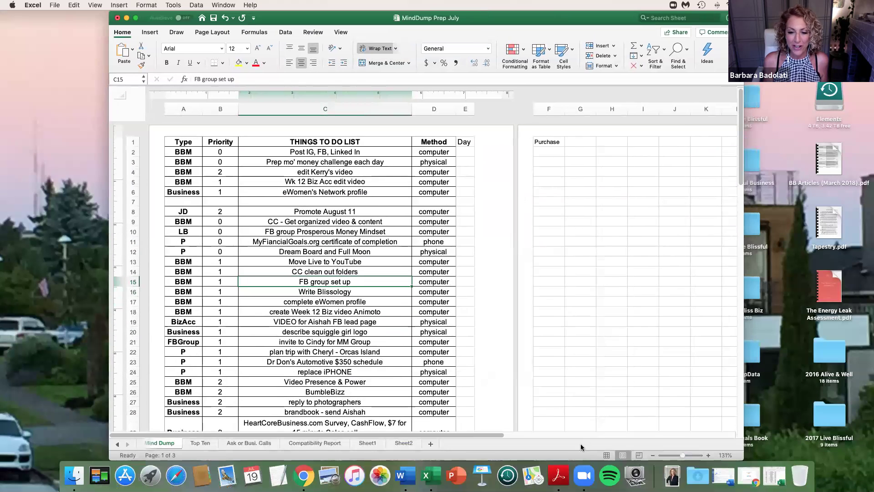
pyautogui.click(562, 470)
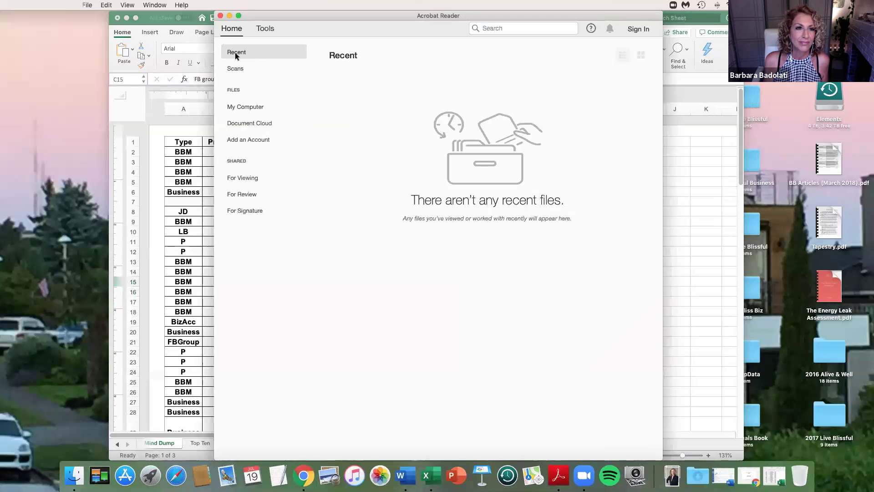
pyautogui.click(221, 16)
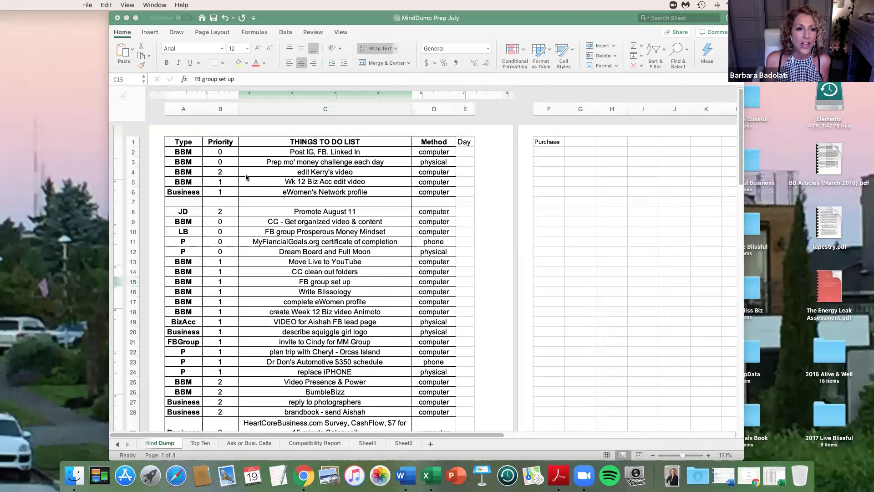
pyautogui.click(179, 142)
pyautogui.doubleClick(179, 142)
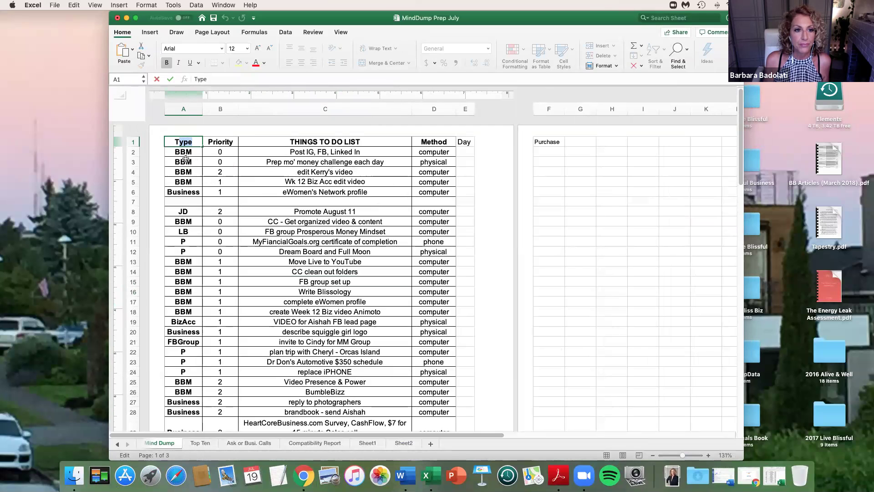
pyautogui.click(198, 169)
pyautogui.moveTo(170, 142); pyautogui.dragTo(432, 318)
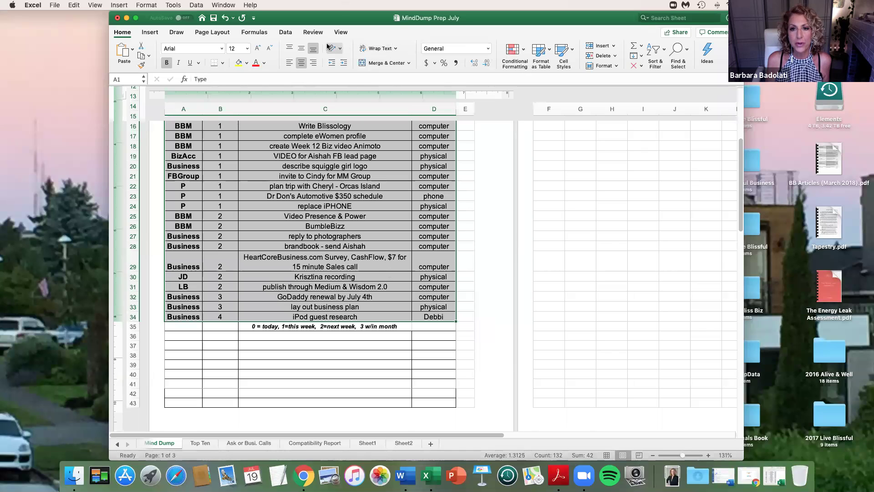
pyautogui.click(658, 53)
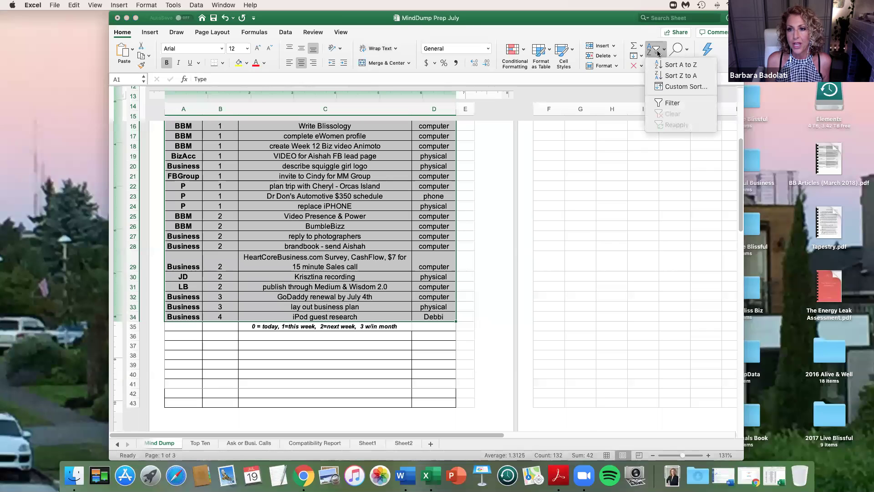
pyautogui.click(659, 88)
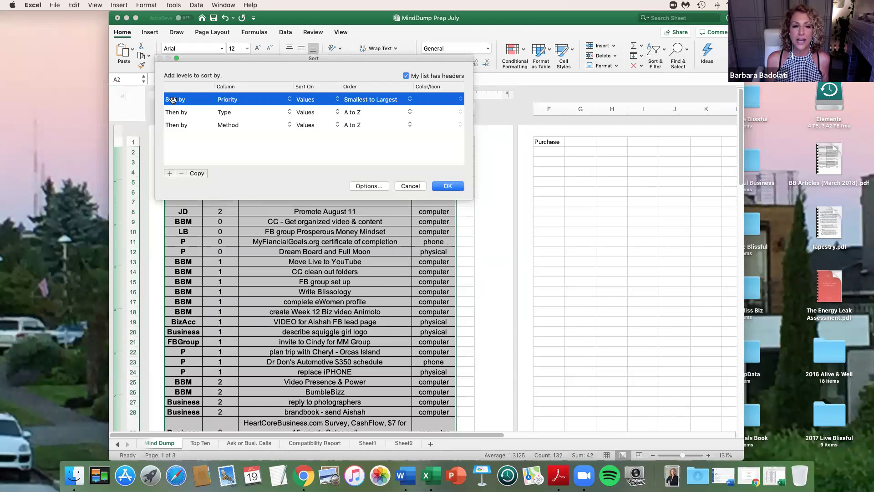
pyautogui.click(230, 100)
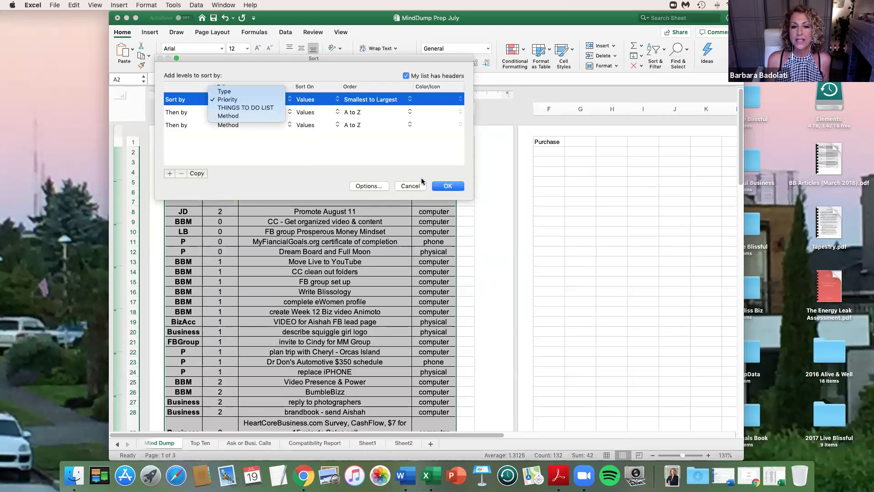
pyautogui.click(409, 186)
pyautogui.click(409, 186)
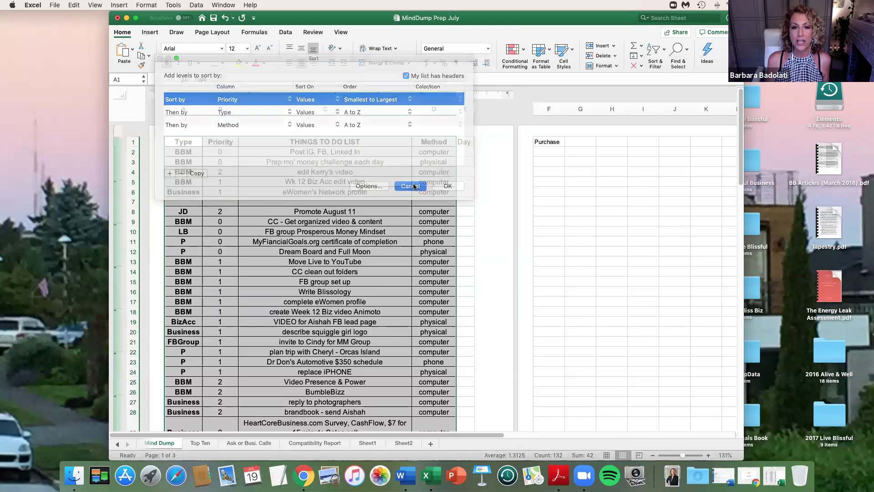
pyautogui.moveTo(181, 140); pyautogui.dragTo(480, 143)
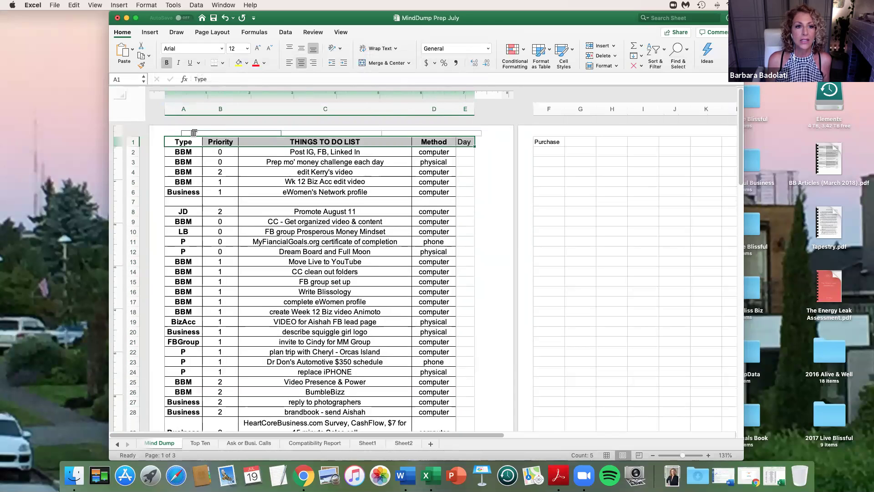
pyautogui.click(654, 55)
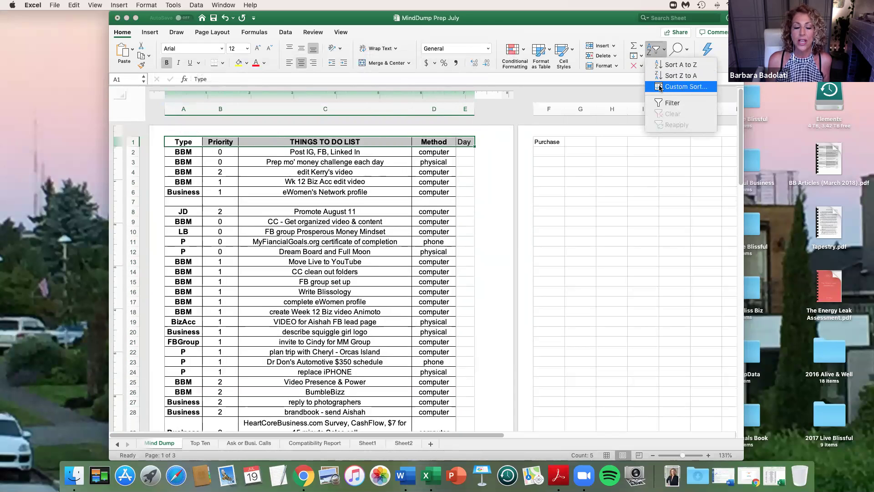
pyautogui.click(660, 88)
pyautogui.click(452, 179)
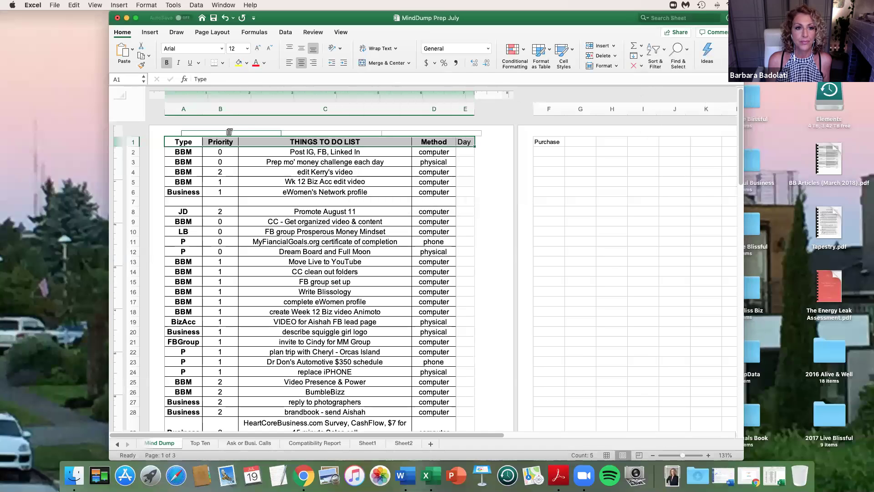
# Select the whole to-do table with its headers, A1:D34, and start a custom sort on it
pyautogui.moveTo(180, 143); pyautogui.dragTo(444, 367)
pyautogui.scroll(-5, 434, 428)
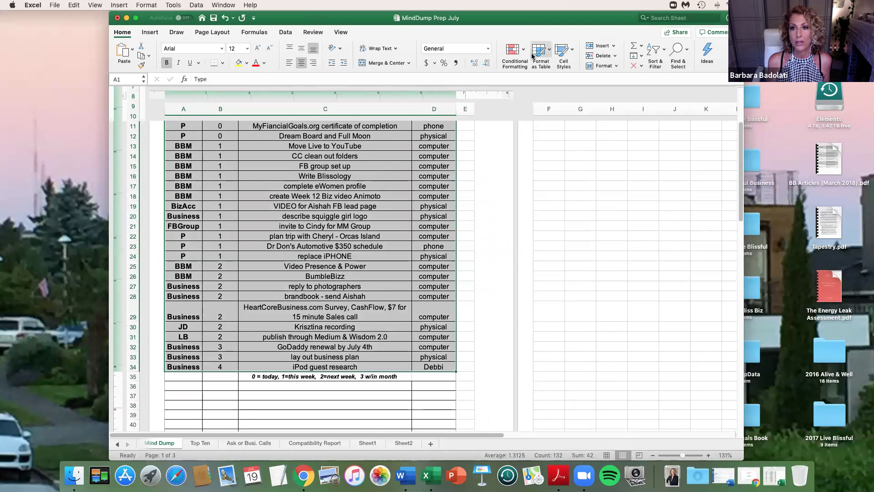
pyautogui.click(665, 50)
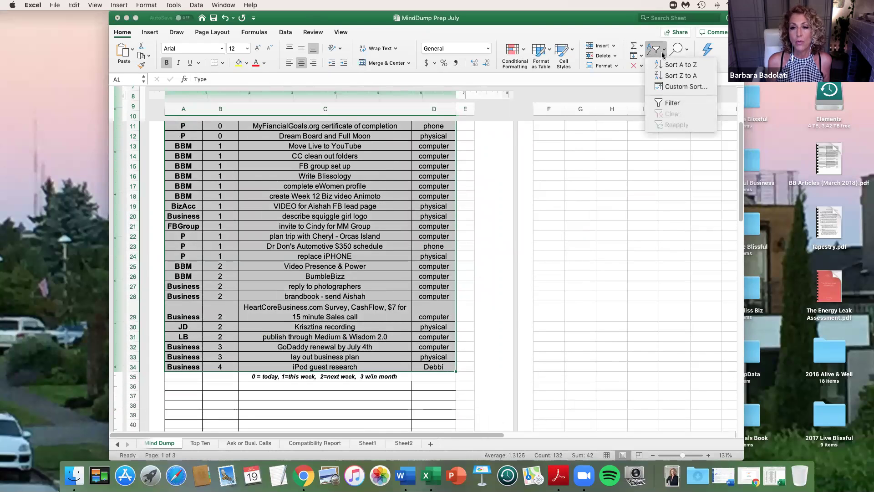
pyautogui.click(673, 86)
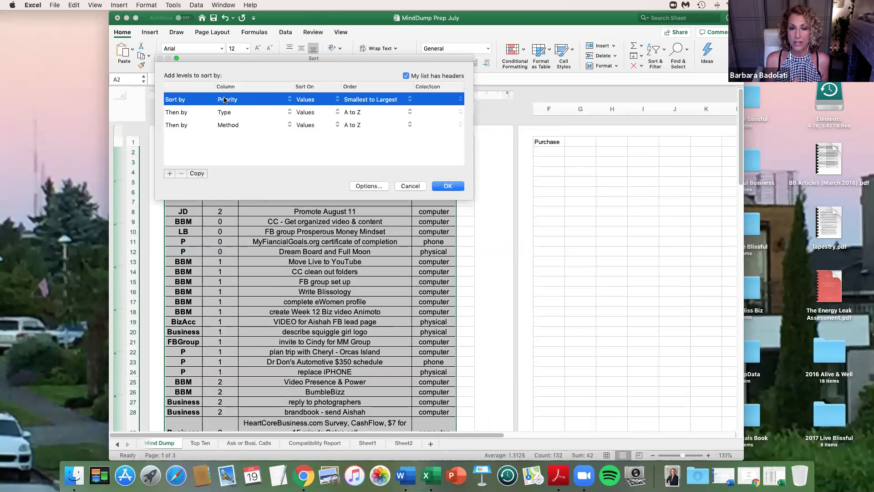
pyautogui.click(290, 125)
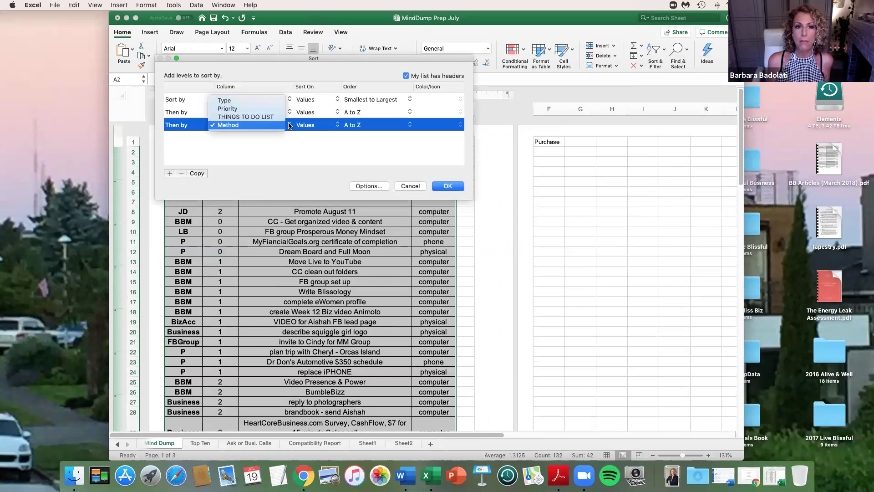
pyautogui.click(257, 125)
pyautogui.click(248, 127)
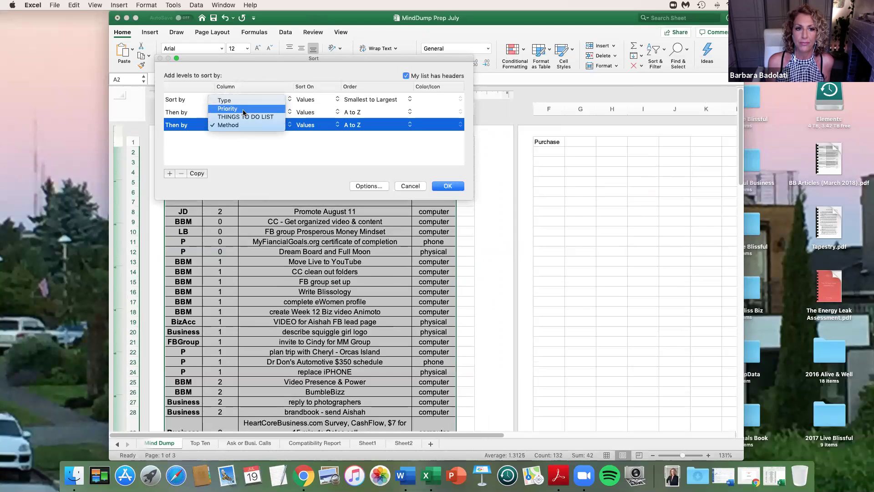
pyautogui.click(430, 129)
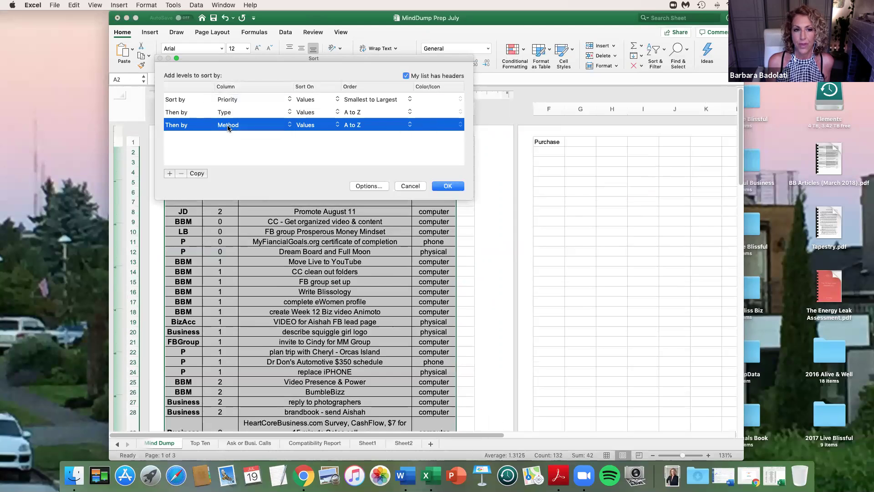
pyautogui.click(292, 126)
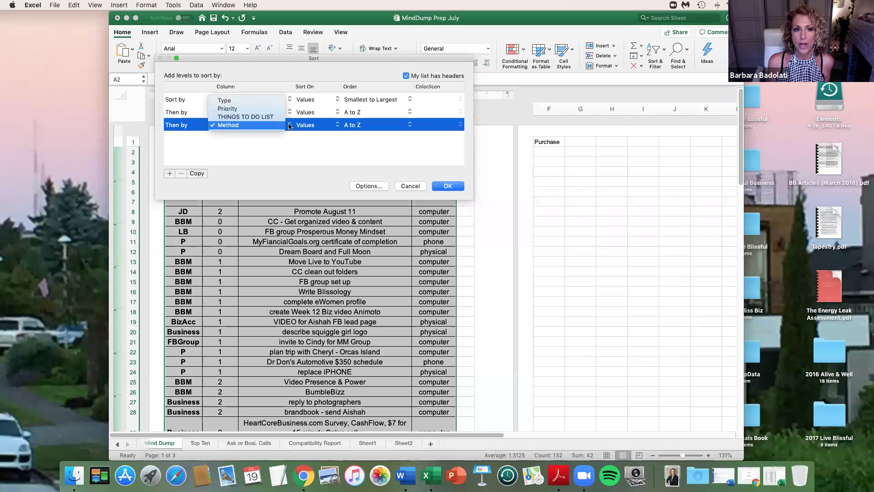
pyautogui.click(290, 126)
pyautogui.click(291, 128)
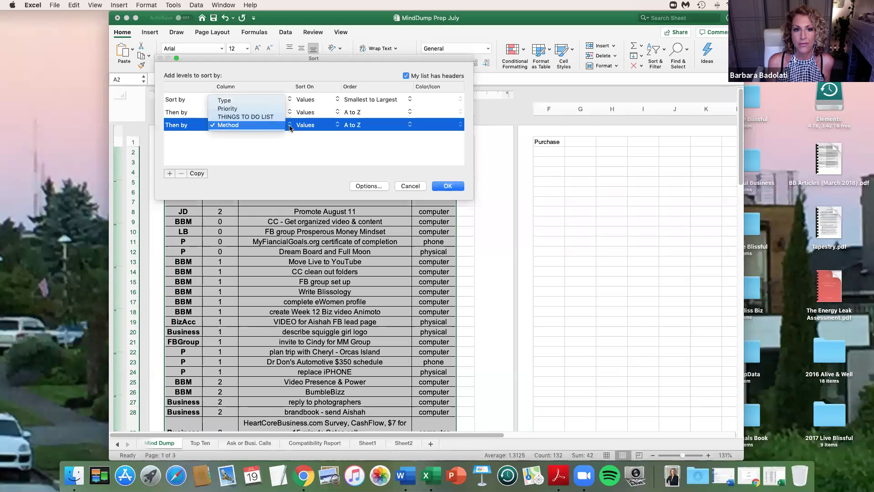
pyautogui.click(290, 128)
pyautogui.click(407, 126)
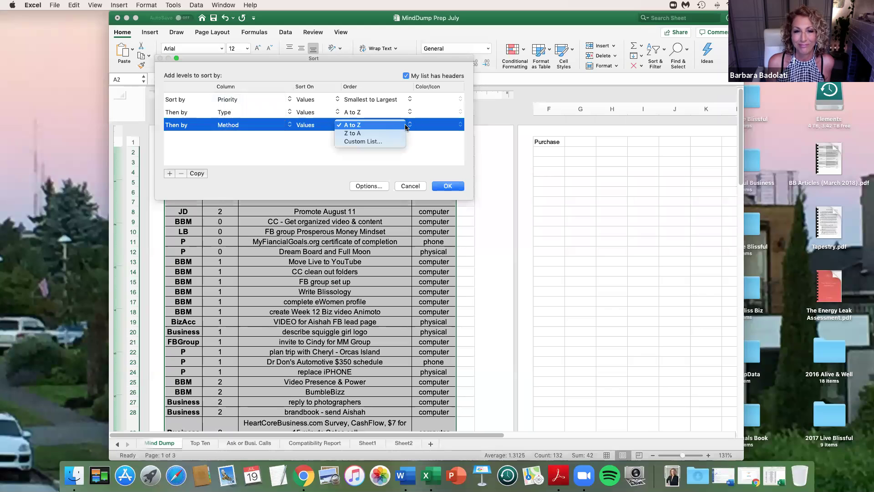
pyautogui.click(358, 141)
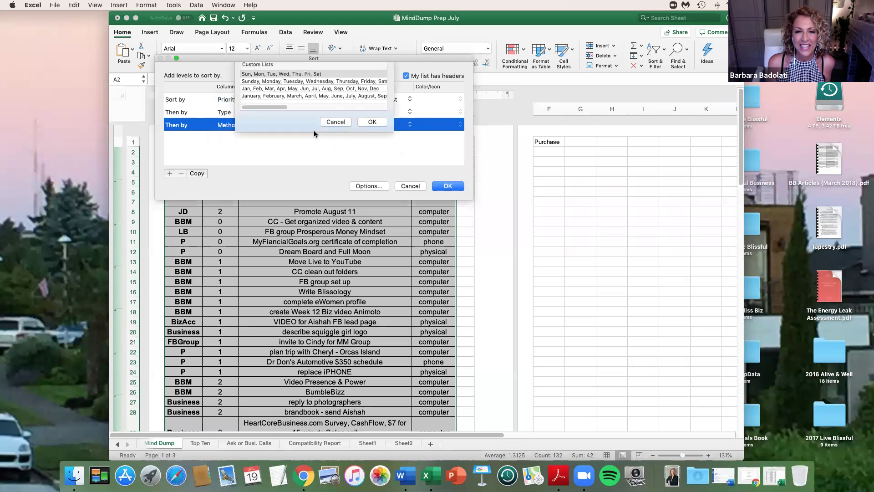
pyautogui.click(335, 122)
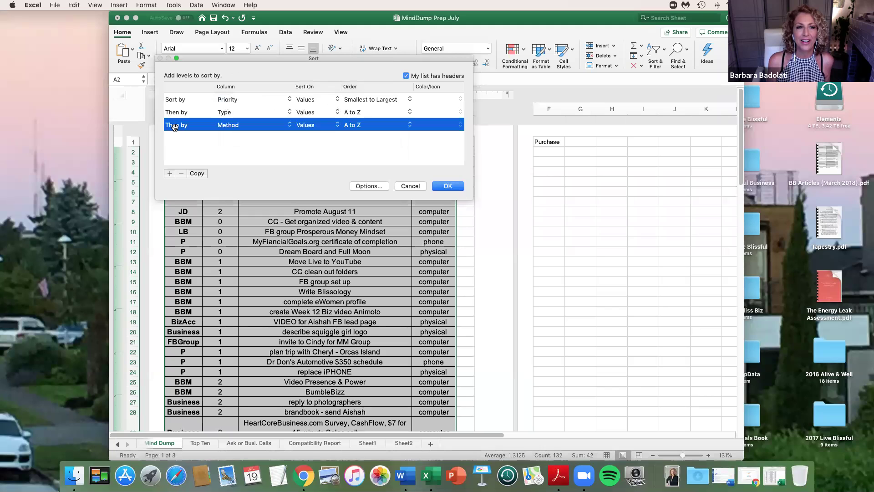
# Make Method the first sort level, ahead of Priority and Type, and apply the sort to the table
pyautogui.moveTo(175, 127); pyautogui.dragTo(175, 97)
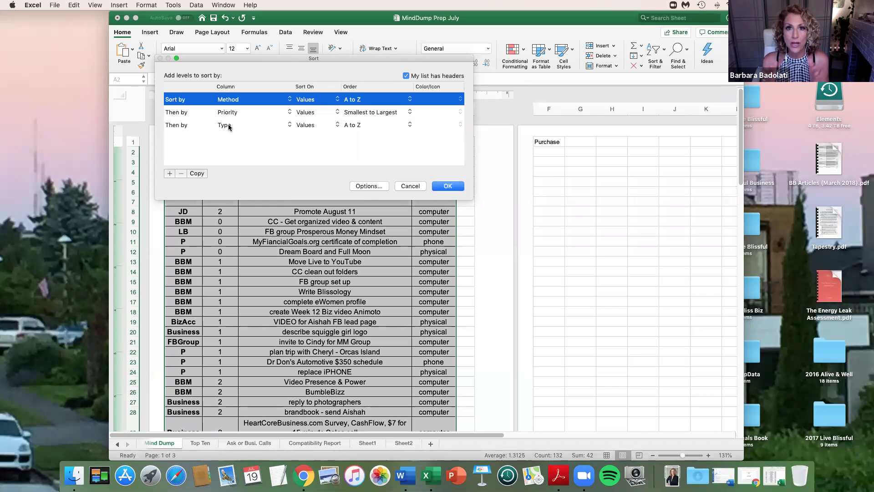
pyautogui.click(448, 186)
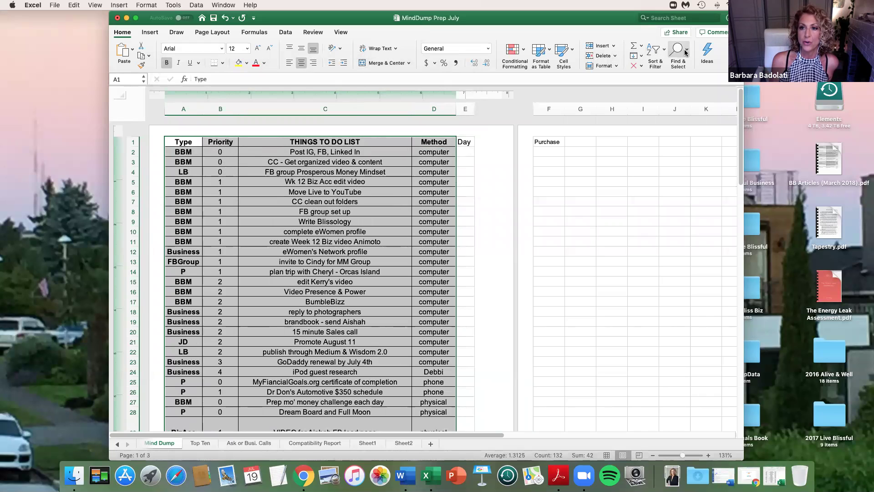
# Re-sort the table with Priority, smallest to largest, as the first level, followed by Method and Type from A to Z
pyautogui.click(660, 53)
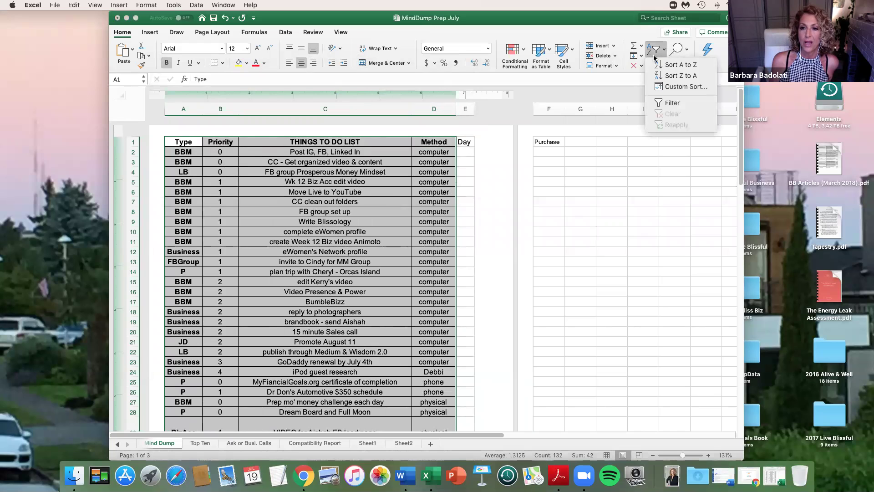
pyautogui.click(661, 85)
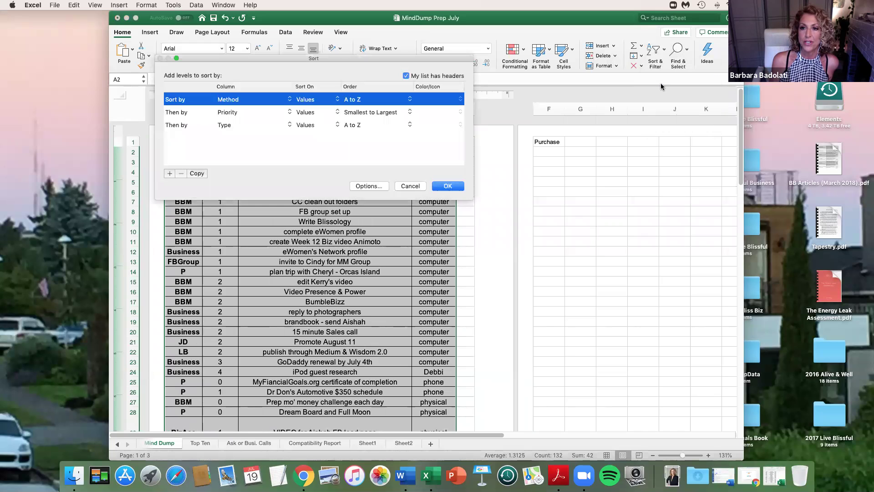
pyautogui.click(230, 114)
pyautogui.click(174, 112)
pyautogui.moveTo(174, 112); pyautogui.dragTo(171, 96)
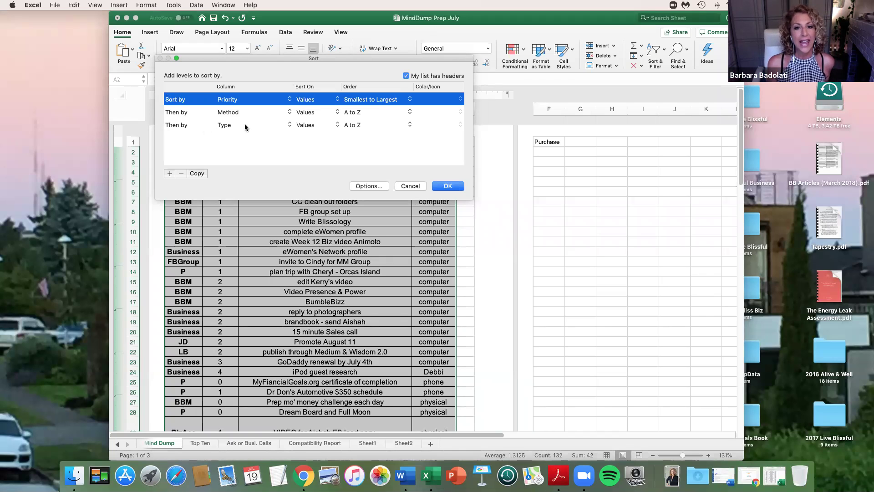
pyautogui.click(448, 186)
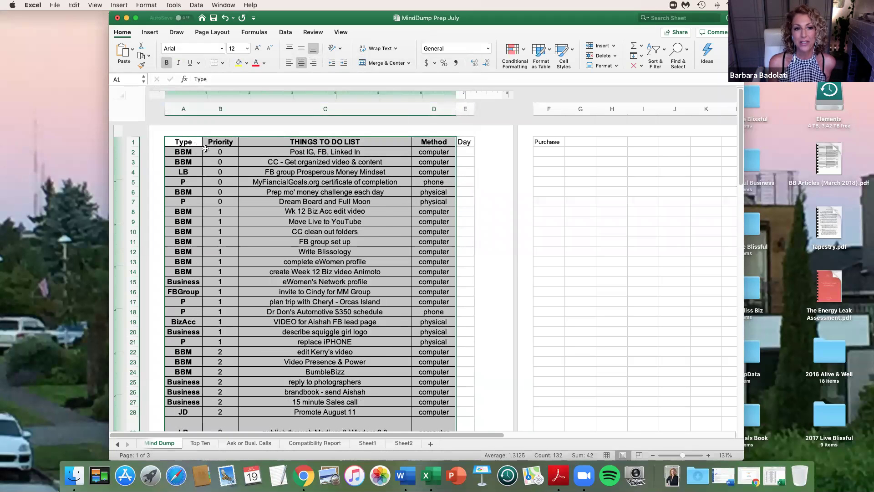
# Review the priority 0 tasks in rows 2 to 7 by highlighting their Type, Priority and Method cells in turn
pyautogui.click(191, 152)
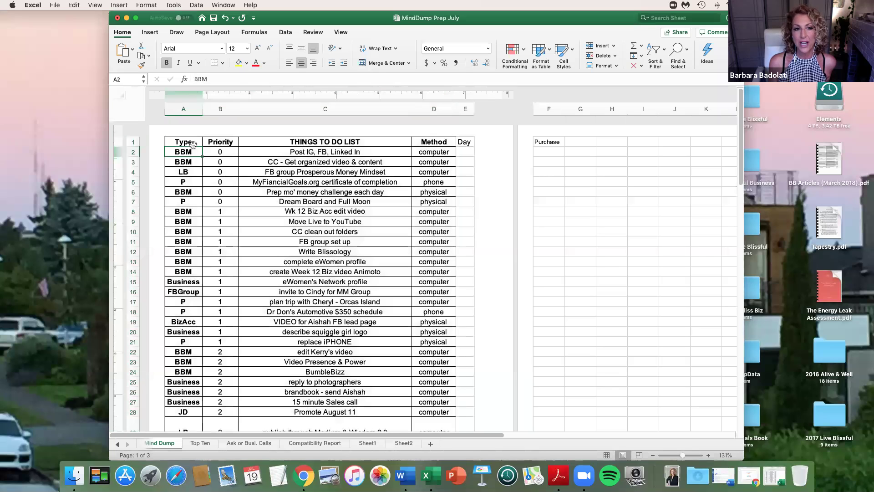
pyautogui.moveTo(193, 152); pyautogui.dragTo(187, 201)
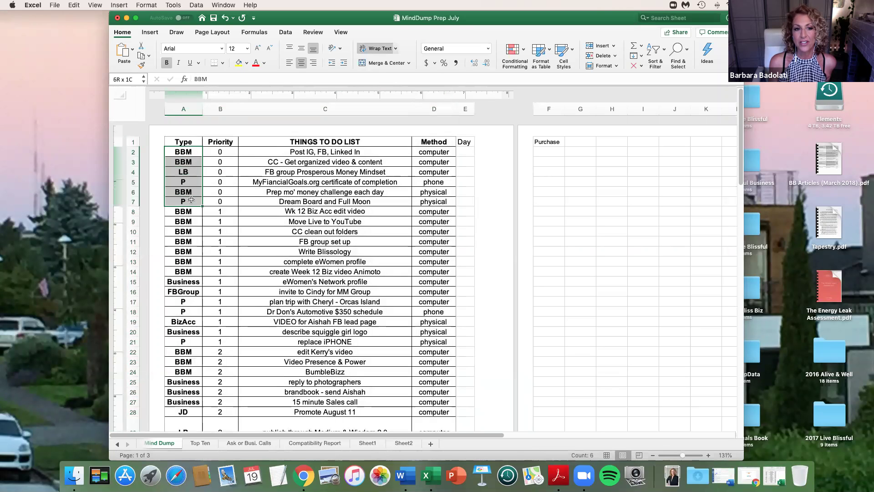
pyautogui.moveTo(232, 154); pyautogui.dragTo(233, 201)
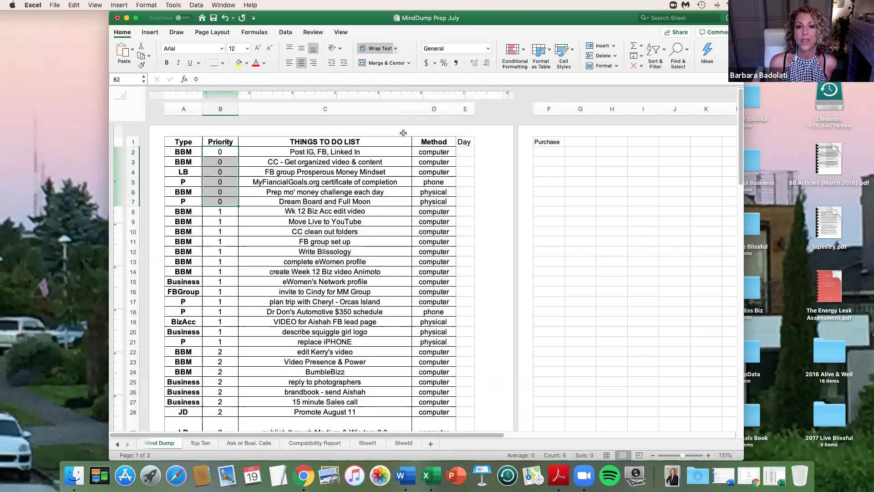
pyautogui.moveTo(426, 151); pyautogui.dragTo(427, 202)
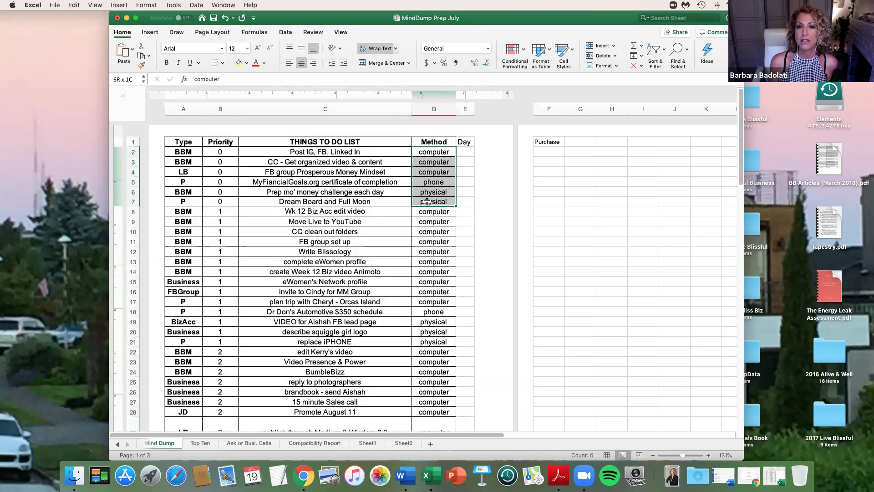
pyautogui.moveTo(427, 201); pyautogui.dragTo(426, 202)
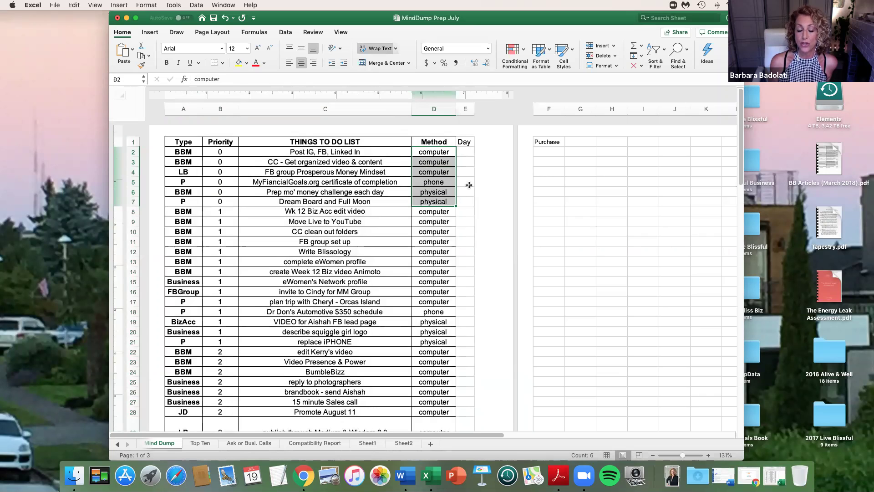